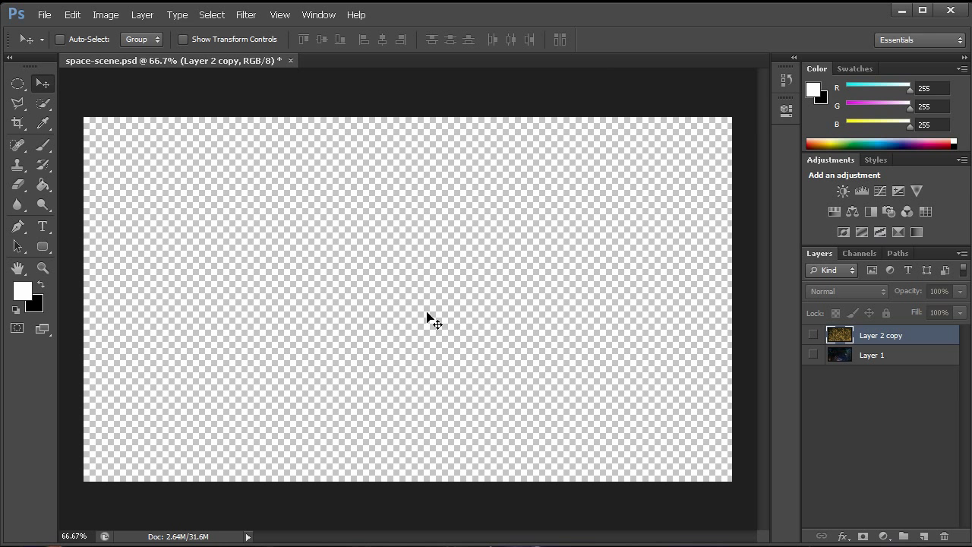
Show Layer 1 and Layer 2 copy, then select the gold texture layer, Layer 2 copy.
left_click(813, 355)
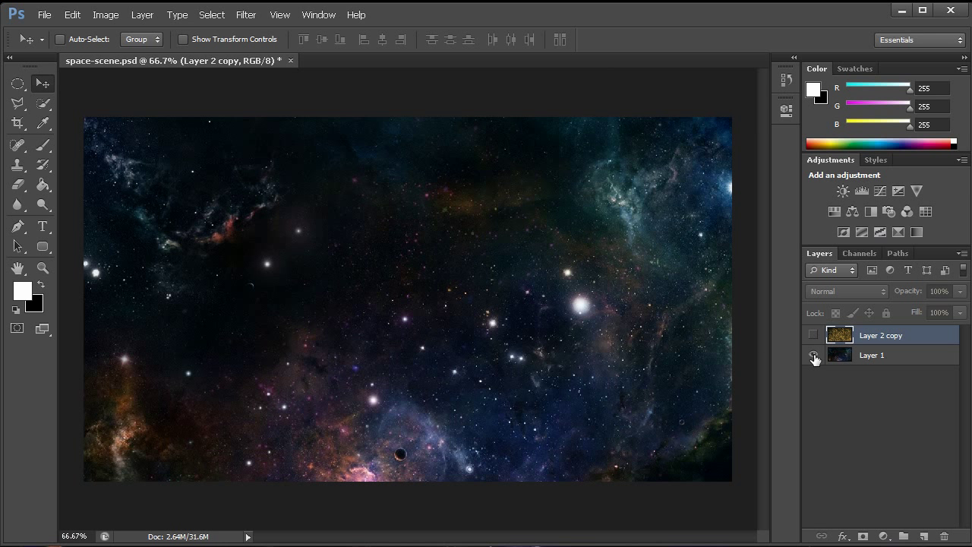
left_click(865, 355)
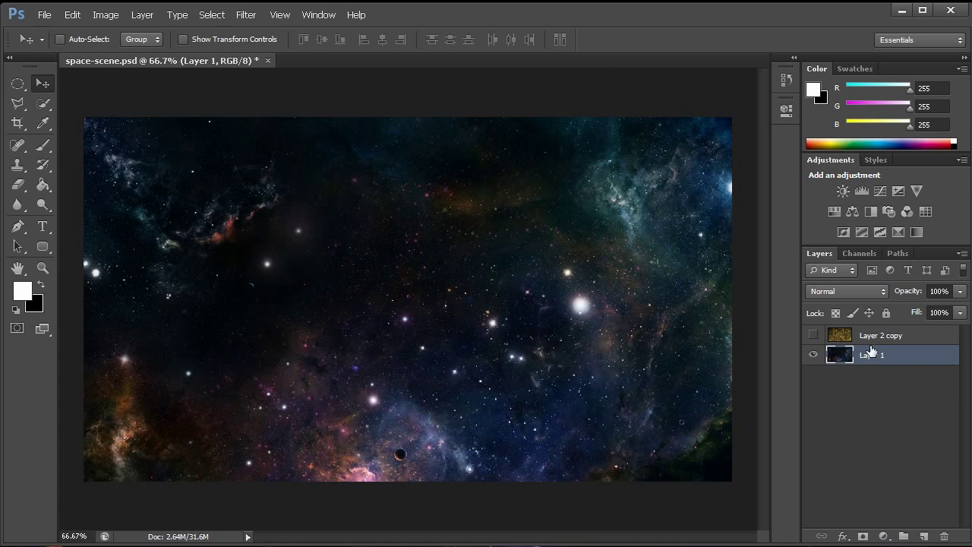
left_click(813, 336)
left_click(903, 336)
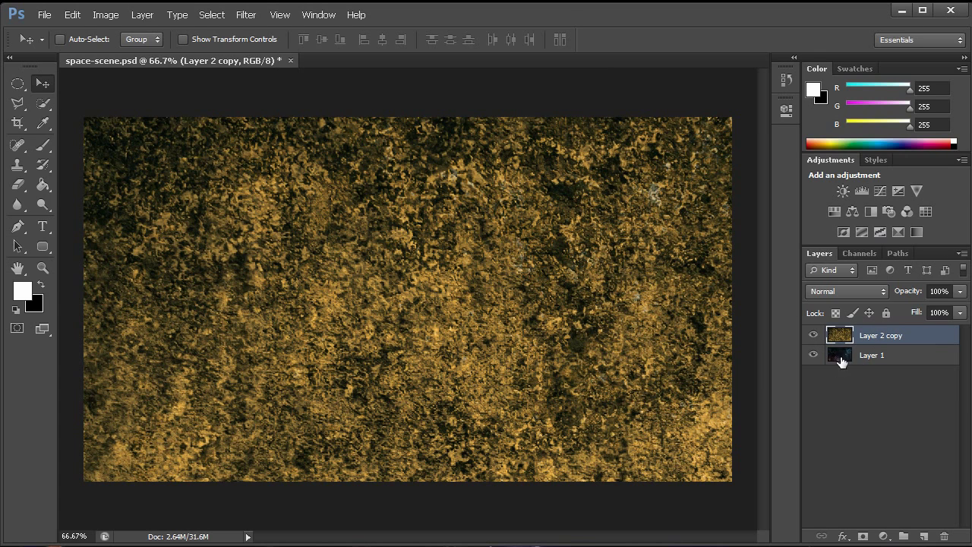
Free-transform Layer 2 copy down to about 14.65% and position it over the nebula.
key("ctrl+t")
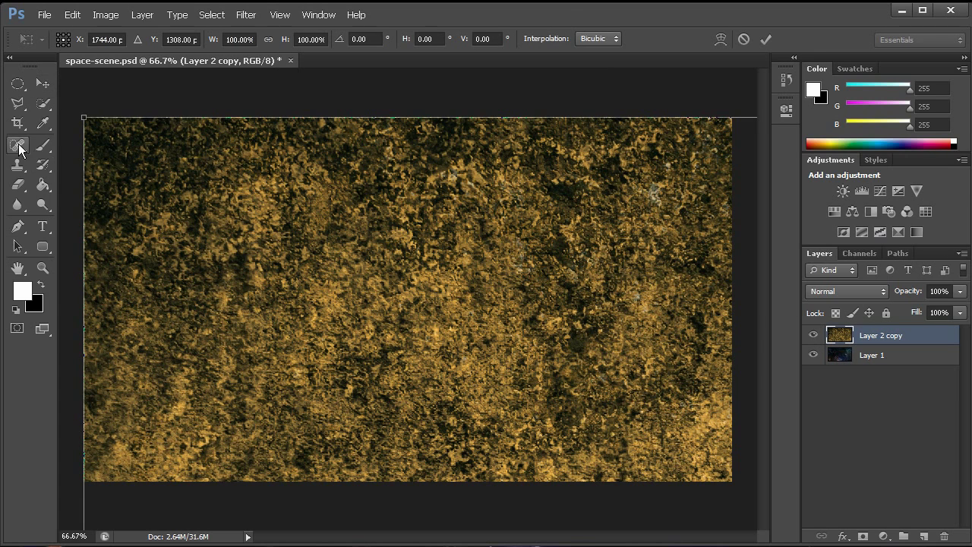
left_click_drag(83, 119, 232, 230)
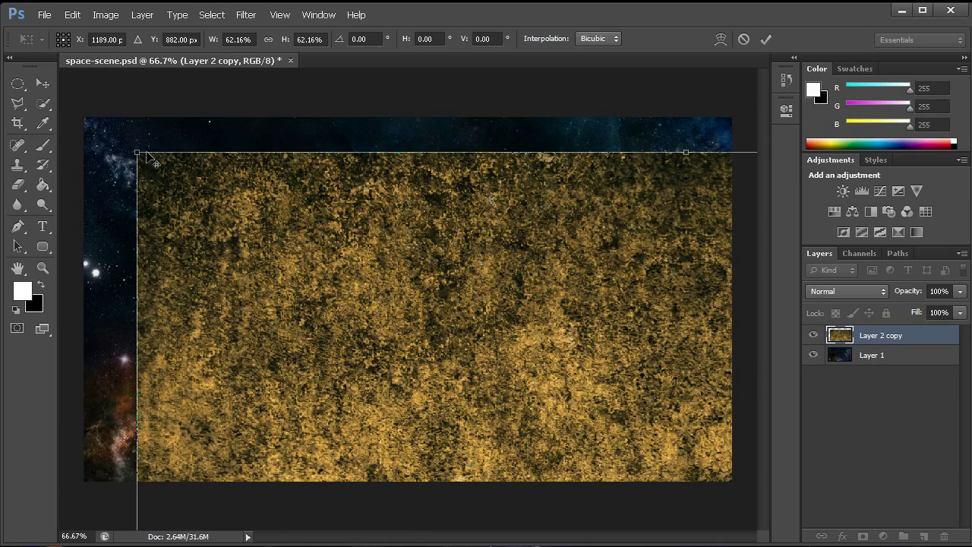
left_click_drag(137, 152, 321, 293)
left_click_drag(442, 397, 274, 258)
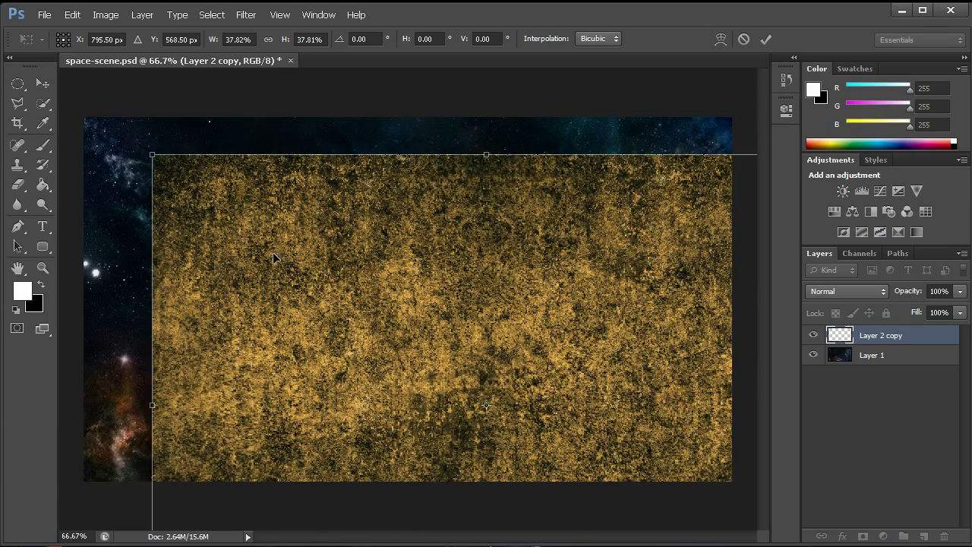
left_click_drag(151, 154, 367, 512)
left_click_drag(425, 524, 317, 292)
left_click_drag(136, 131, 210, 207)
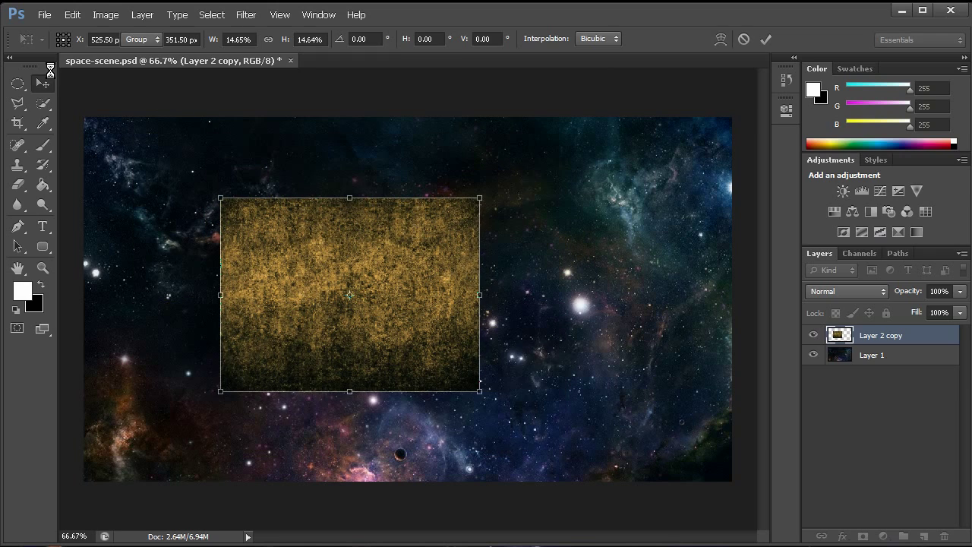
Commit the transform and draw a circular elliptical selection over the gold texture.
left_click(22, 86)
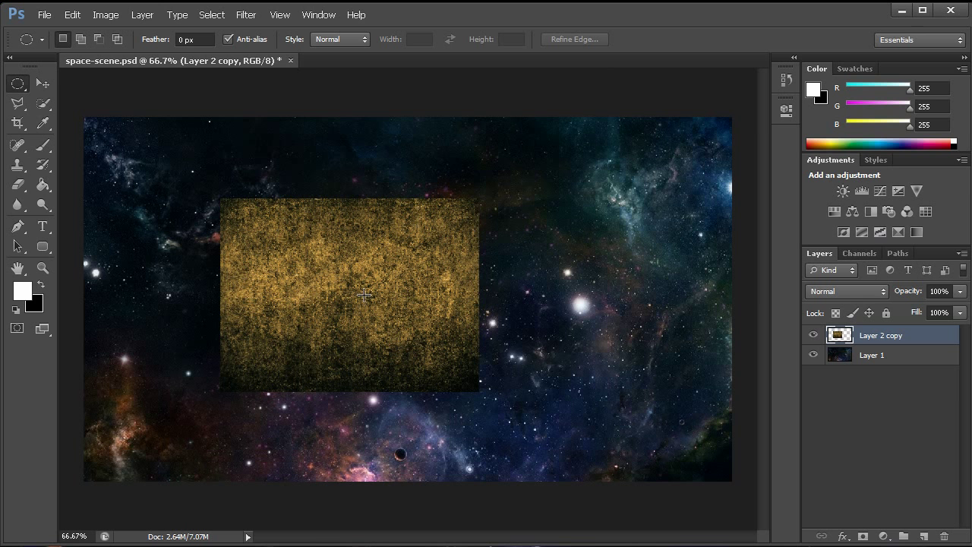
left_click_drag(364, 296, 466, 379)
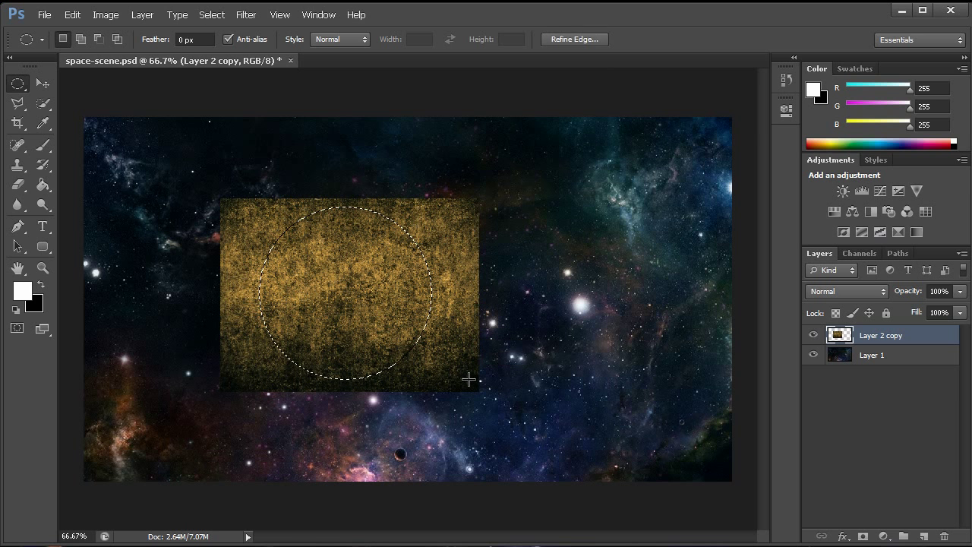
left_click_drag(339, 311, 328, 309)
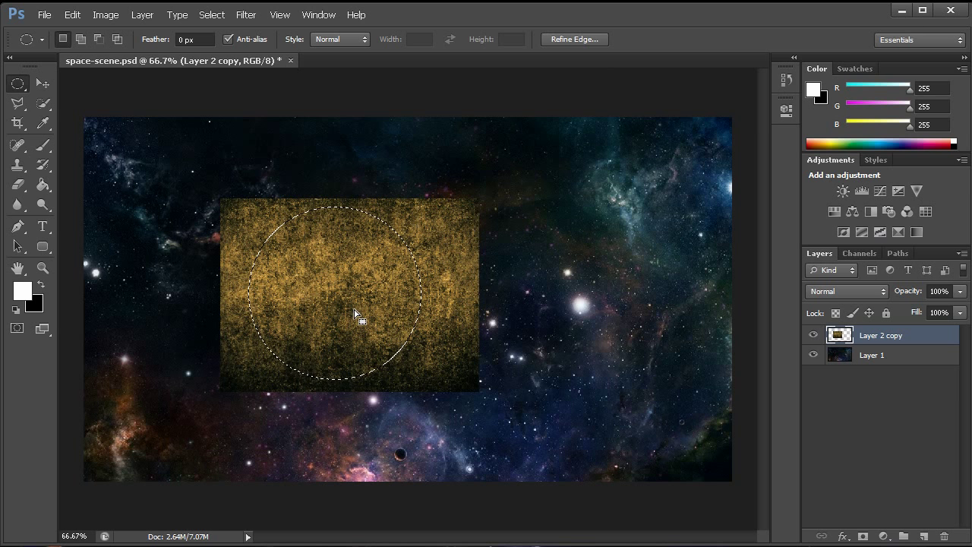
Delete the texture outside the circle, deselect, and move the round planet to the left.
key("ctrl+shift+i")
key("Delete")
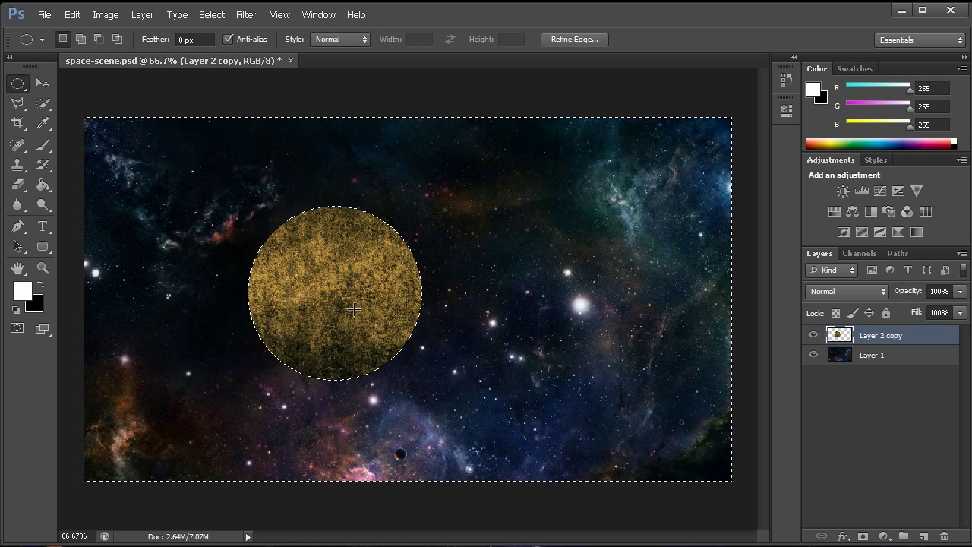
key("ctrl+d")
key("v")
left_click_drag(363, 267, 325, 241)
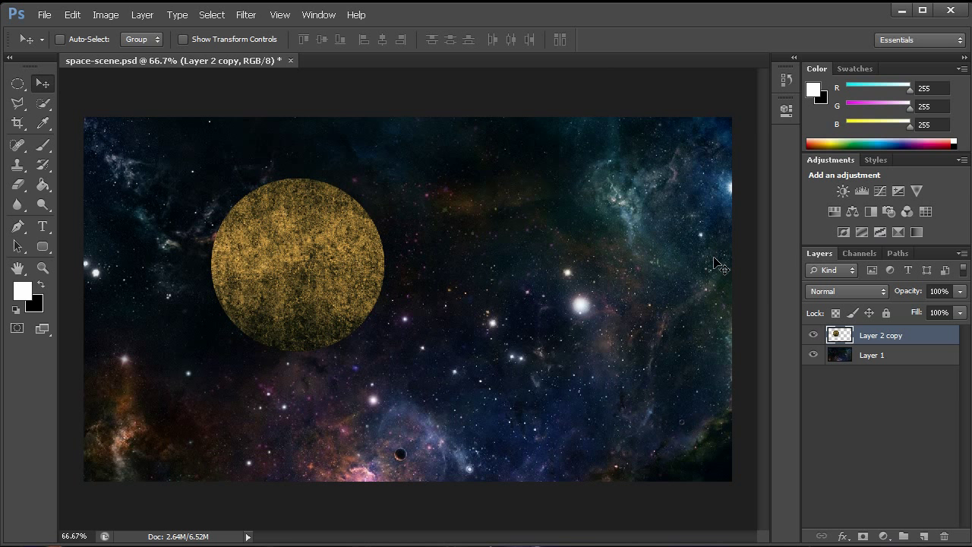
Give Layer 2 copy a drop shadow with an 11 px distance.
double_click(925, 340)
left_click(549, 346)
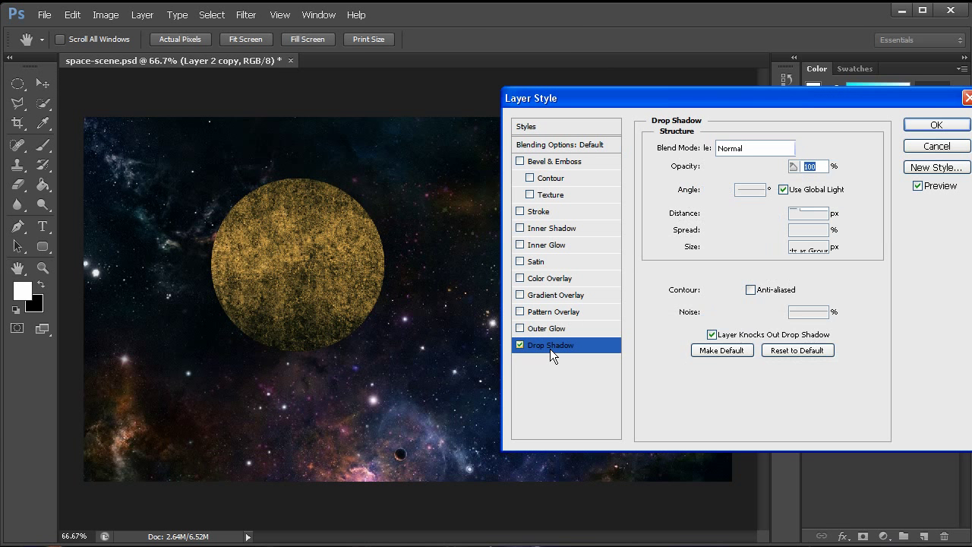
left_click_drag(713, 214, 720, 248)
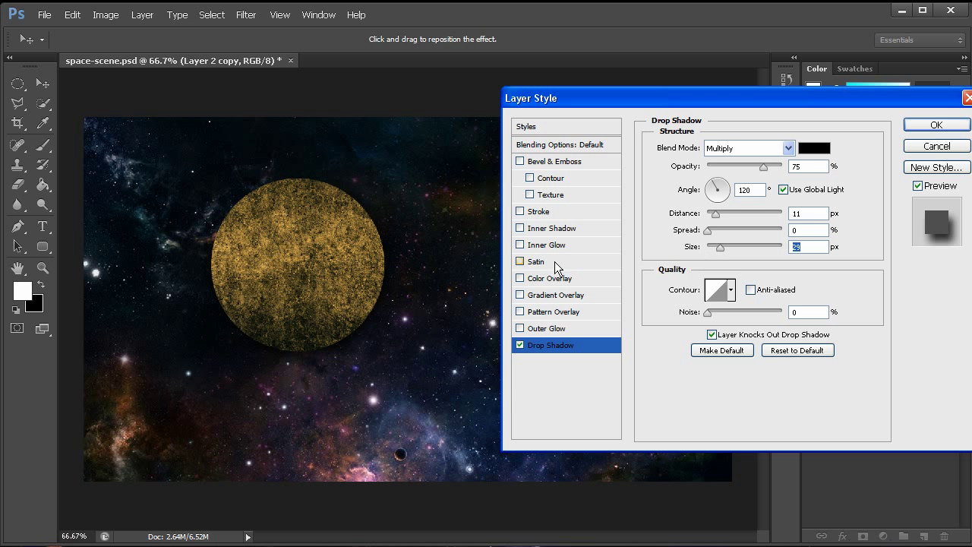
Add an inner shadow with distance 0, 140° angle, 82% opacity and size 92.
left_click(551, 232)
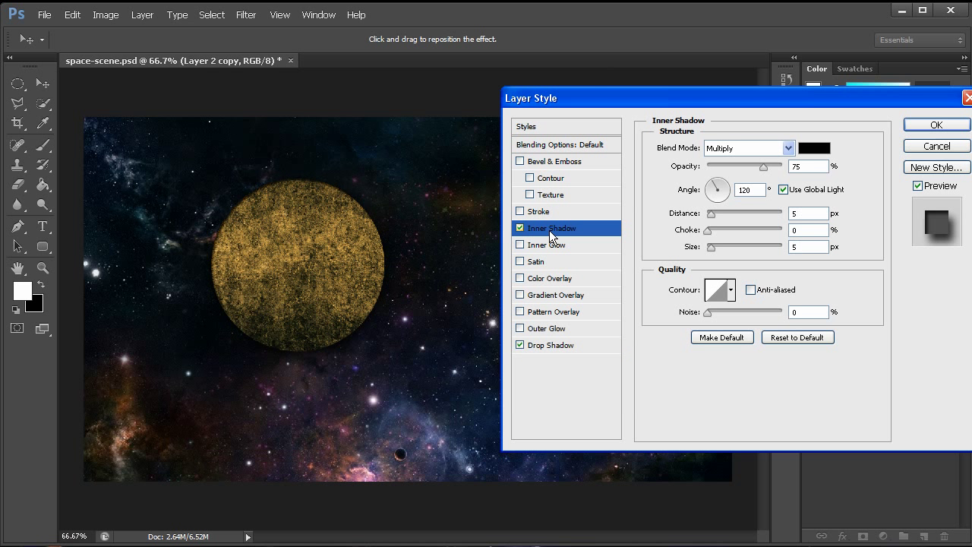
left_click_drag(709, 216, 730, 247)
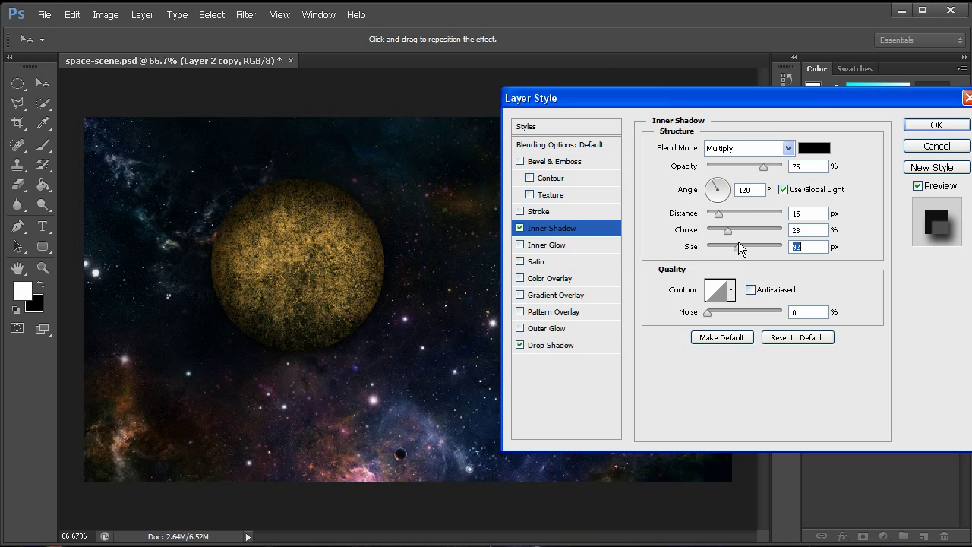
left_click_drag(720, 214, 744, 229)
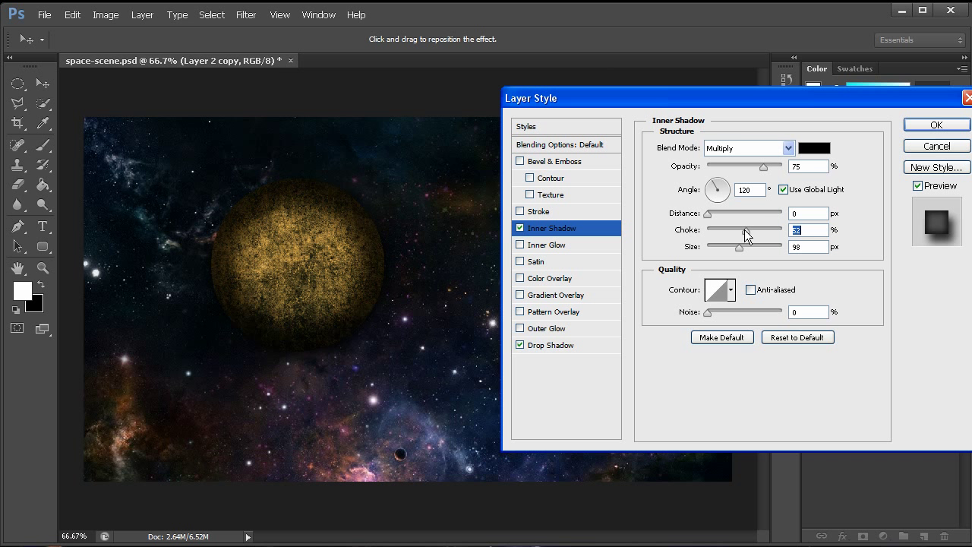
left_click(702, 216)
left_click_drag(715, 184, 722, 193)
mouse_move(759, 165)
left_mouse_down()
mouse_move(792, 166)
mouse_move(762, 165)
left_mouse_up()
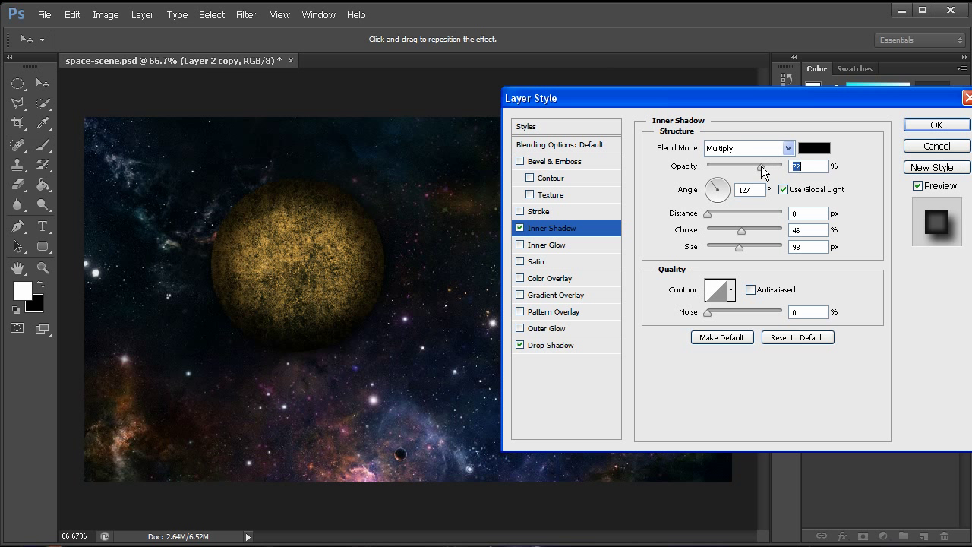
mouse_move(736, 247)
left_mouse_down()
mouse_move(731, 231)
mouse_move(740, 231)
left_mouse_up()
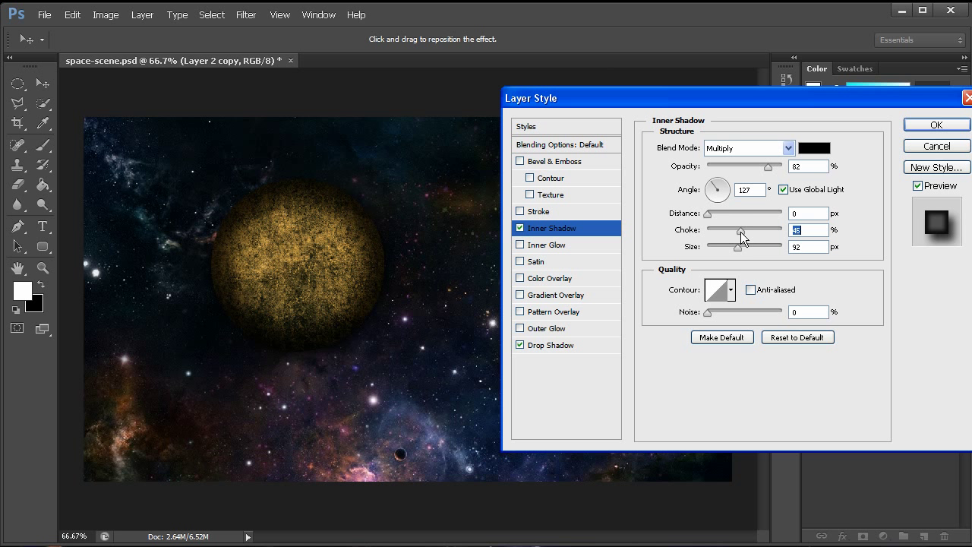
Turn on Use Global Light for the inner shadow and add a Satin effect, trying contour presets.
left_click(783, 190)
left_click(543, 262)
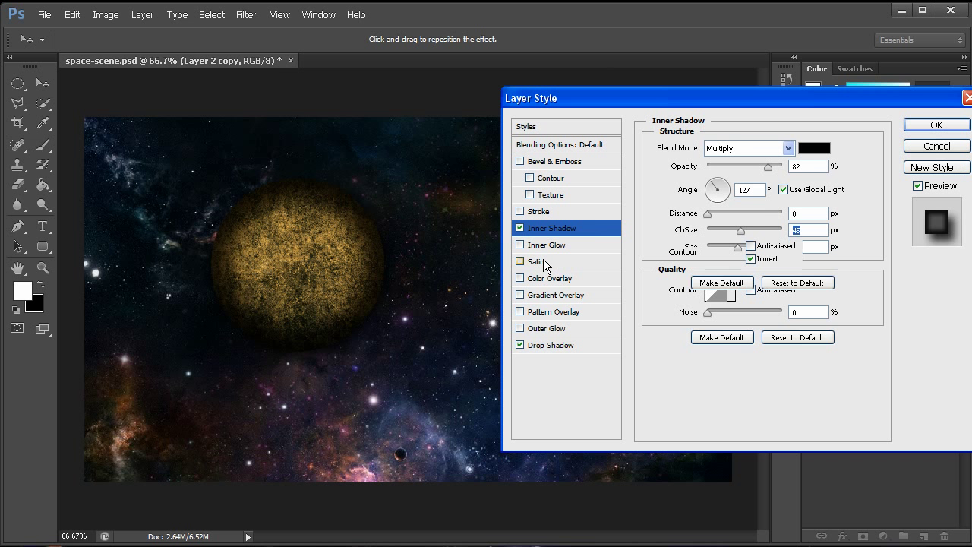
left_click(731, 252)
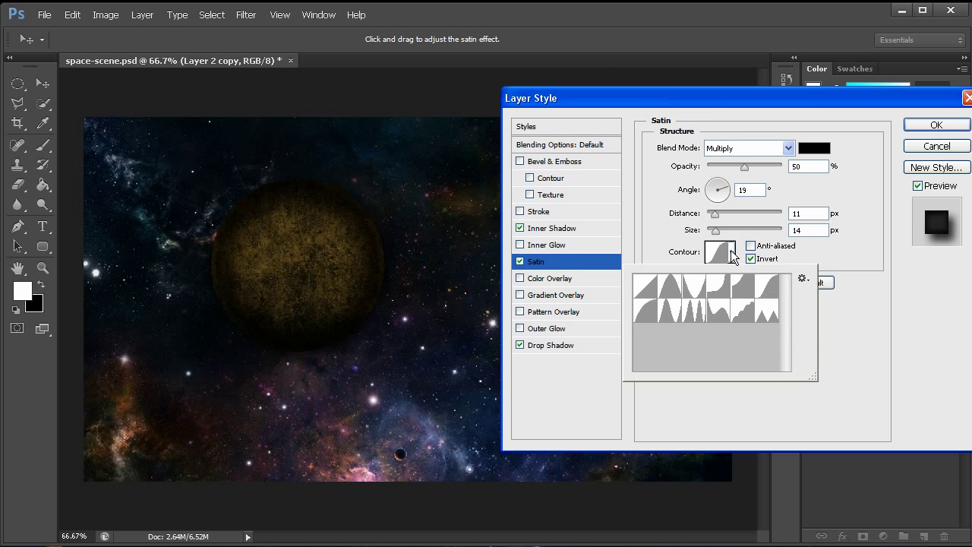
left_click(692, 313)
left_click(671, 312)
left_click(720, 287)
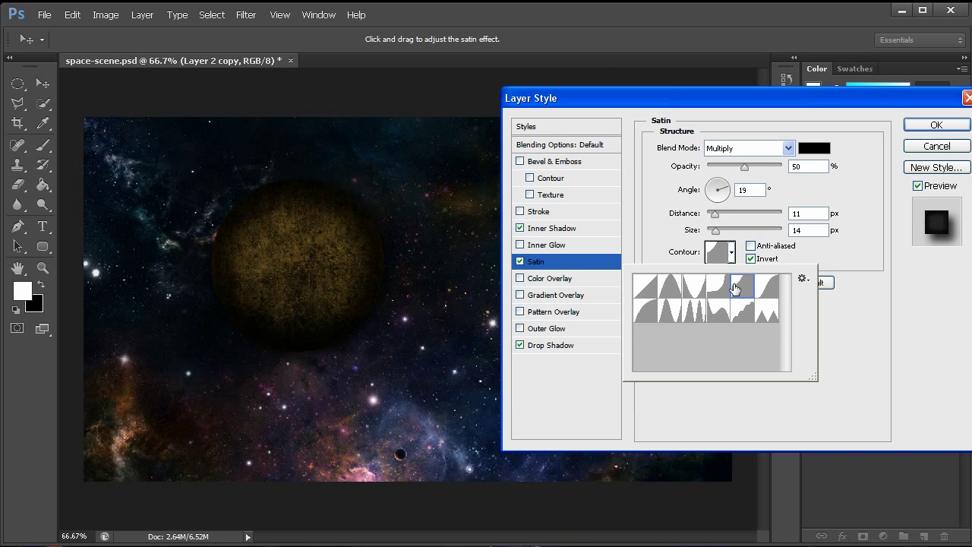
left_click(766, 311)
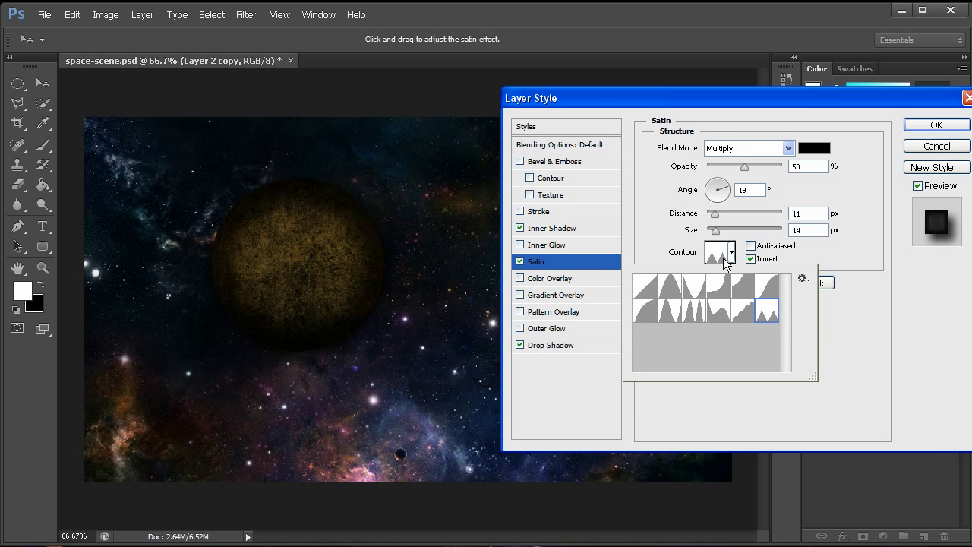
Try out satin colours in the Color Picker, settling briefly on red.
left_click(811, 155)
left_click(585, 215)
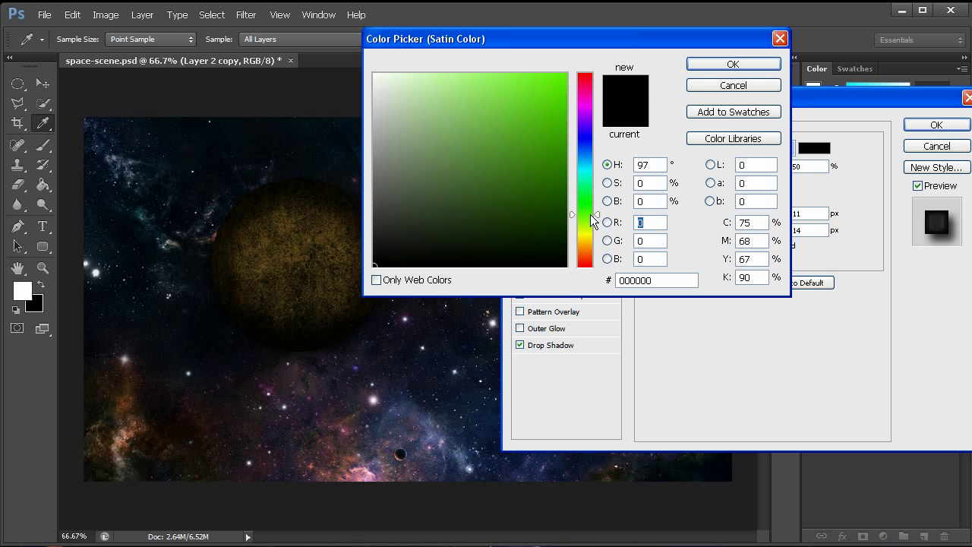
left_click(529, 139)
left_click_drag(529, 139, 605, 41)
left_click(588, 178)
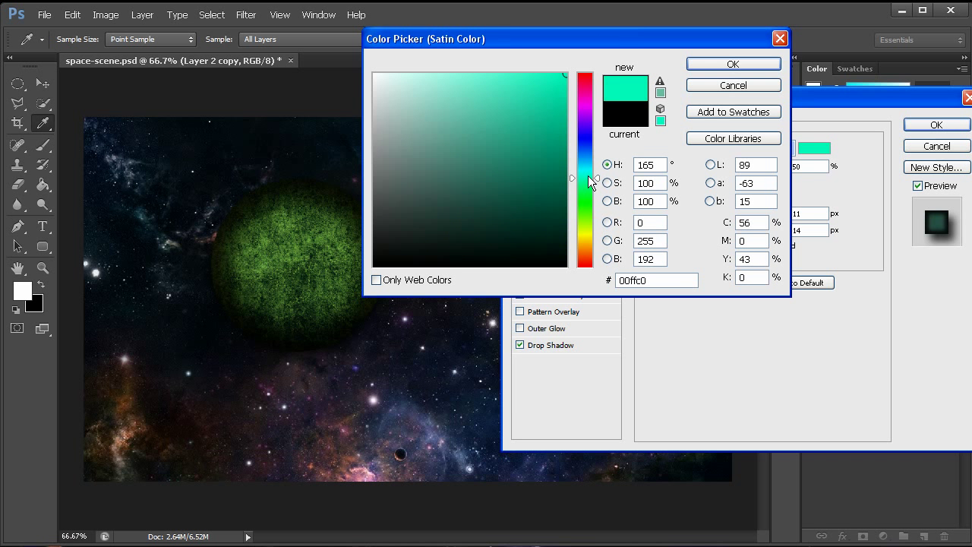
left_click_drag(590, 179, 588, 59)
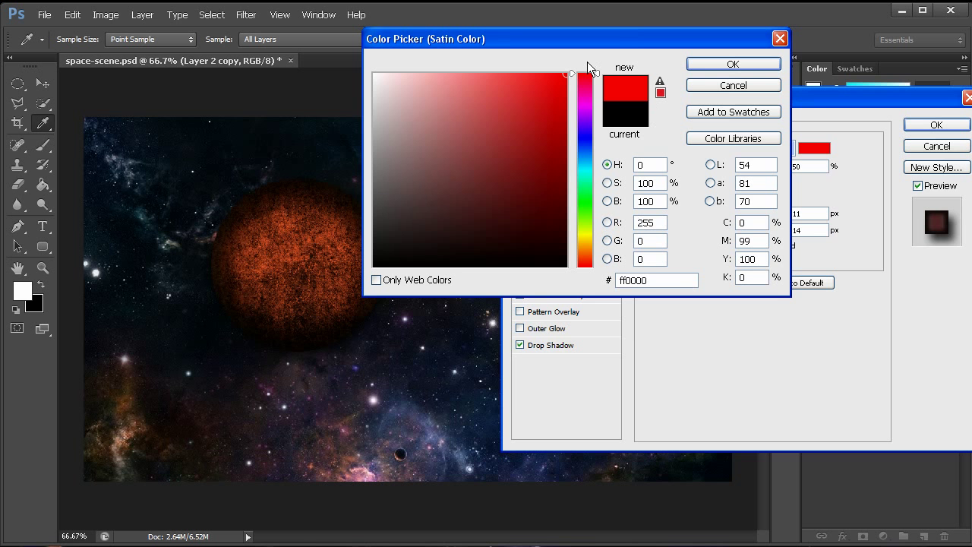
left_click(703, 64)
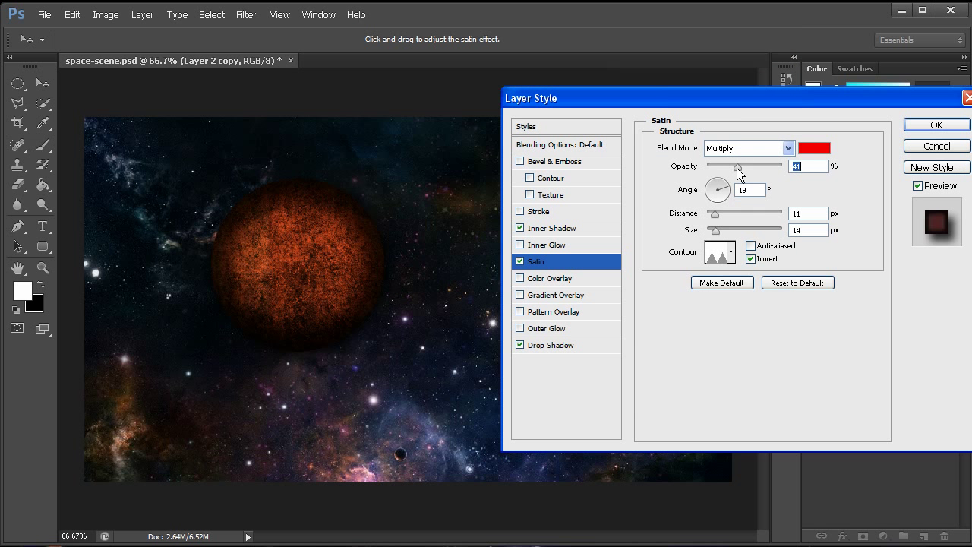
Adjust the satin opacity toward 33% and change the satin colour to bright cyan.
mouse_move(736, 168)
left_mouse_down()
mouse_move(722, 169)
mouse_move(732, 167)
left_mouse_up()
left_click(814, 148)
left_click(593, 117)
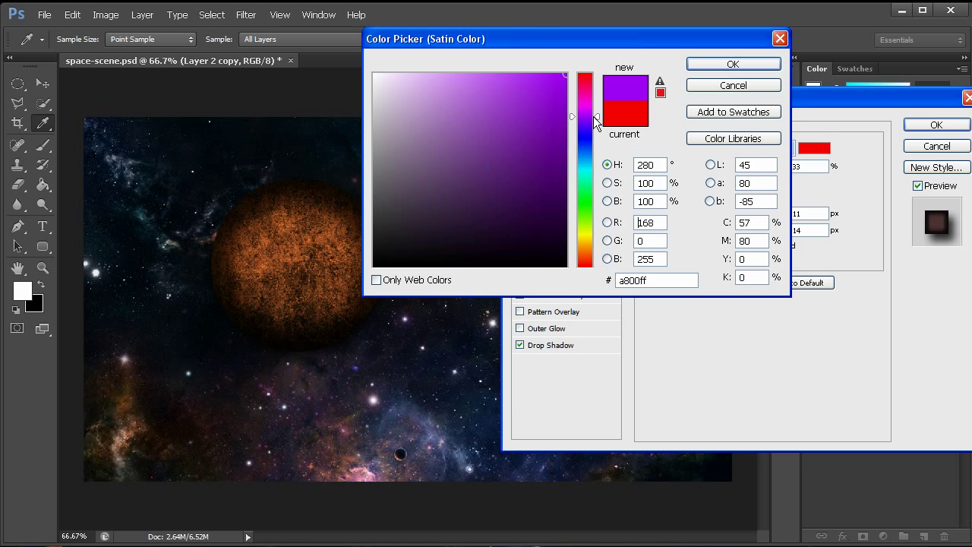
left_click(566, 143)
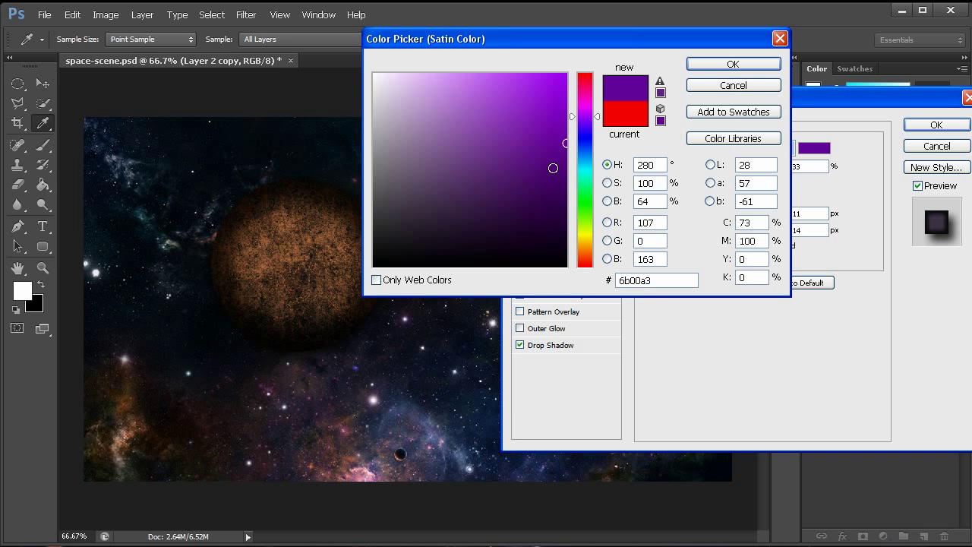
left_click_drag(585, 243, 585, 241)
left_click(548, 128)
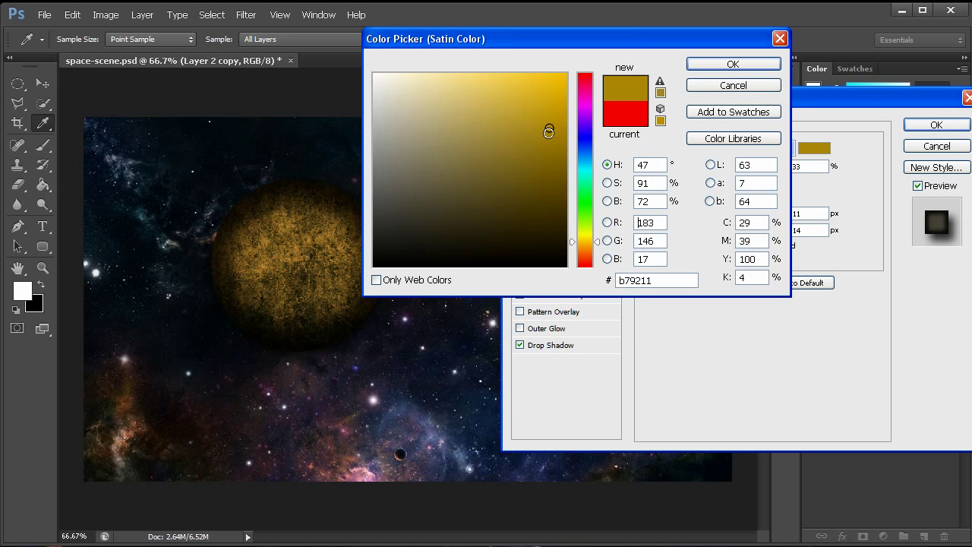
left_click(493, 110)
left_click_drag(495, 148, 373, 74)
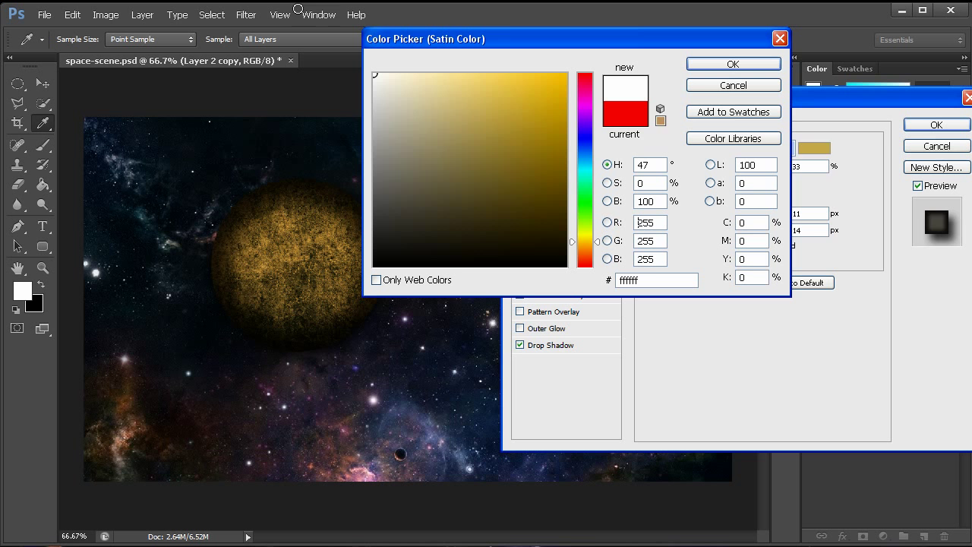
left_click(584, 162)
left_click_drag(506, 156, 619, 57)
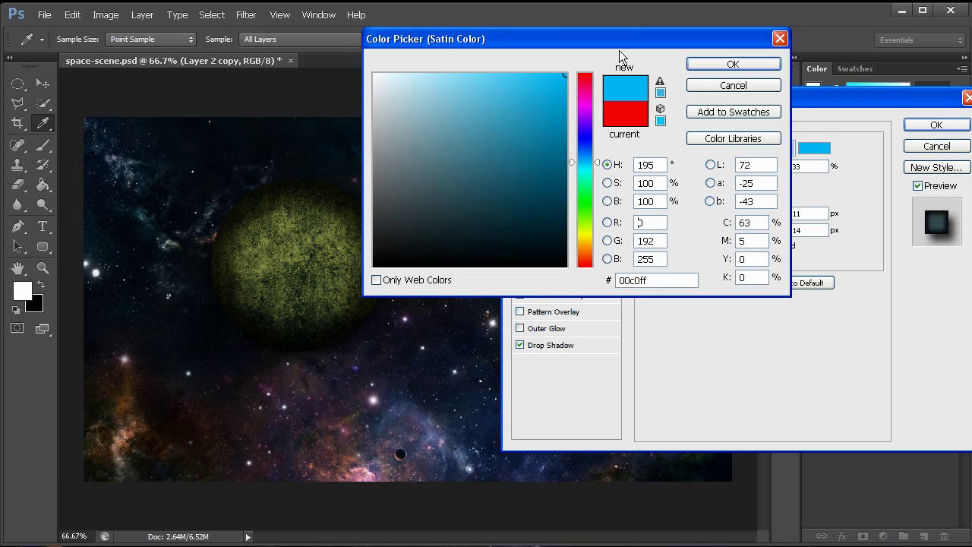
left_click(692, 63)
Choose the fifth peaked contour for the satin from the contour list.
left_click(731, 251)
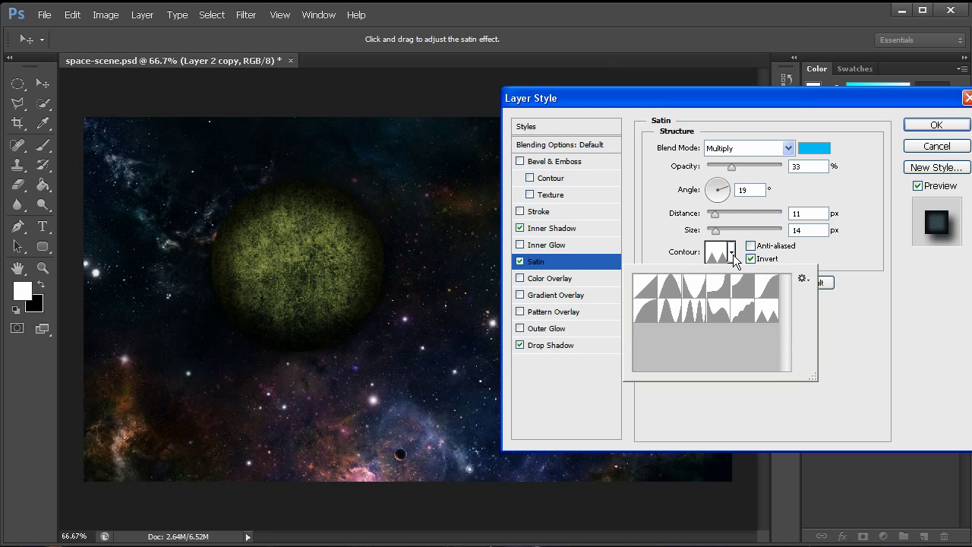
left_click(685, 288)
left_click(672, 313)
left_click(645, 313)
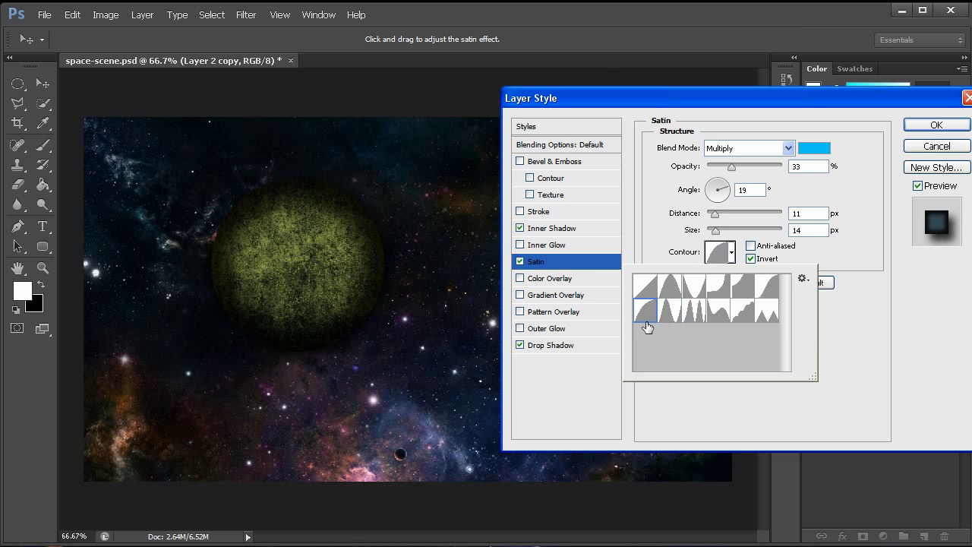
left_click(694, 312)
left_click(742, 313)
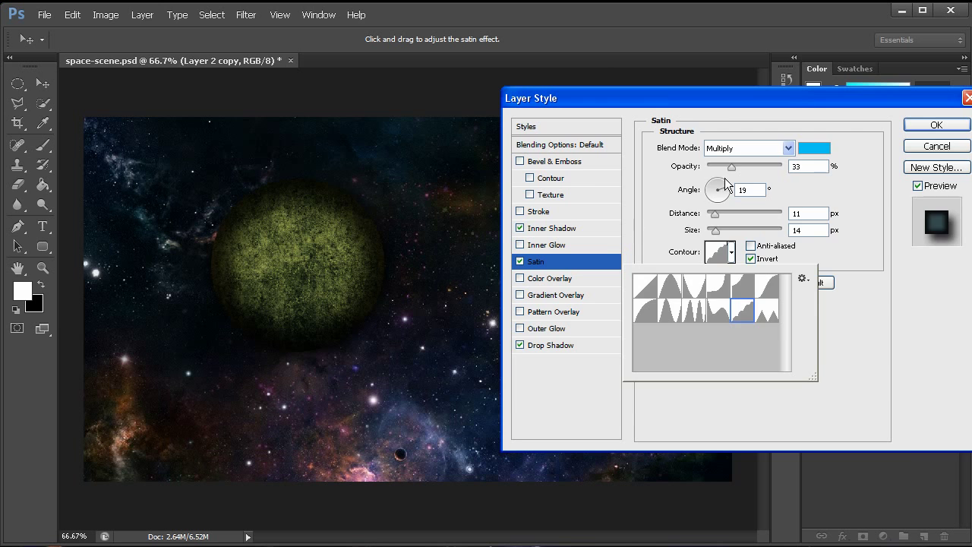
left_click(728, 98)
left_click_drag(728, 98, 656, 98)
Apply the layer style, nudge the planet, and add a new Layer 2 above Layer 1 with black foreground.
left_click(863, 124)
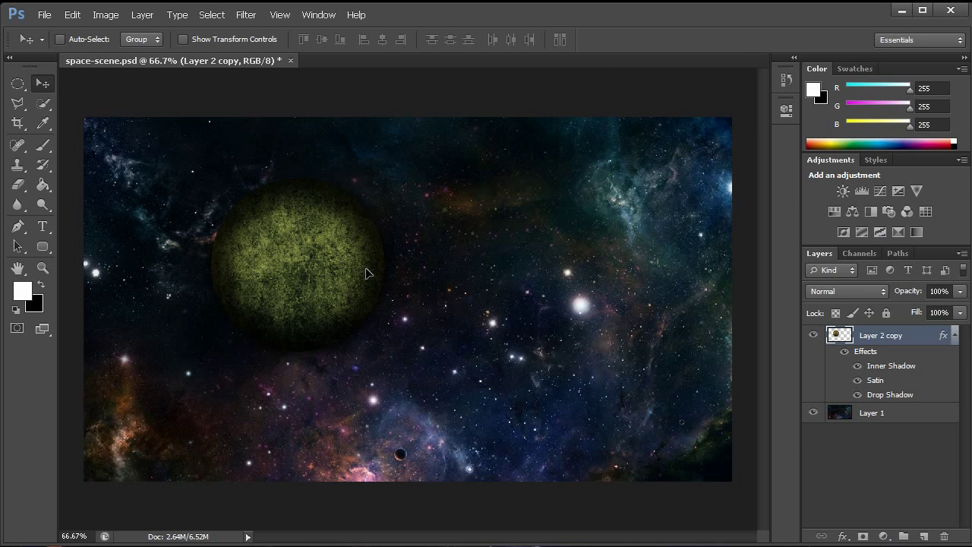
left_click_drag(264, 275, 372, 272)
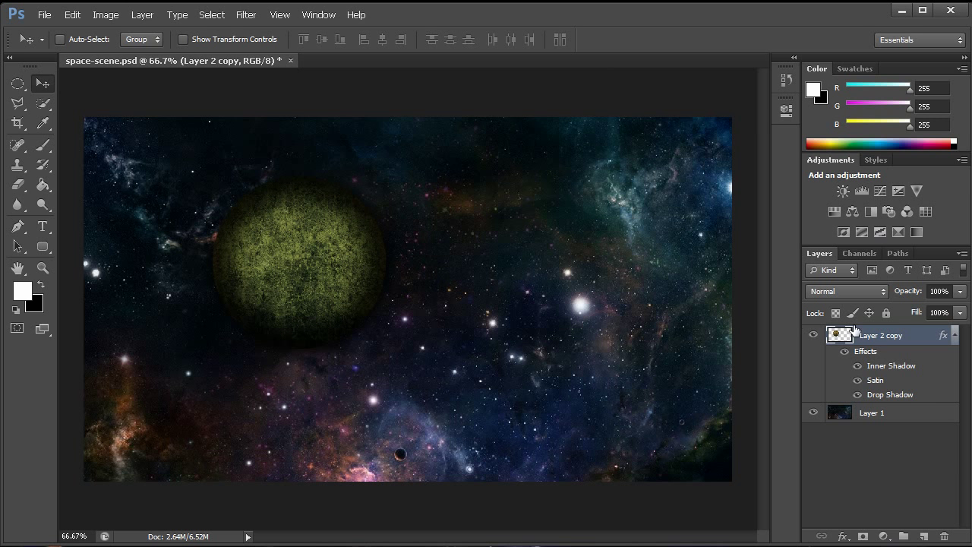
left_click(913, 417)
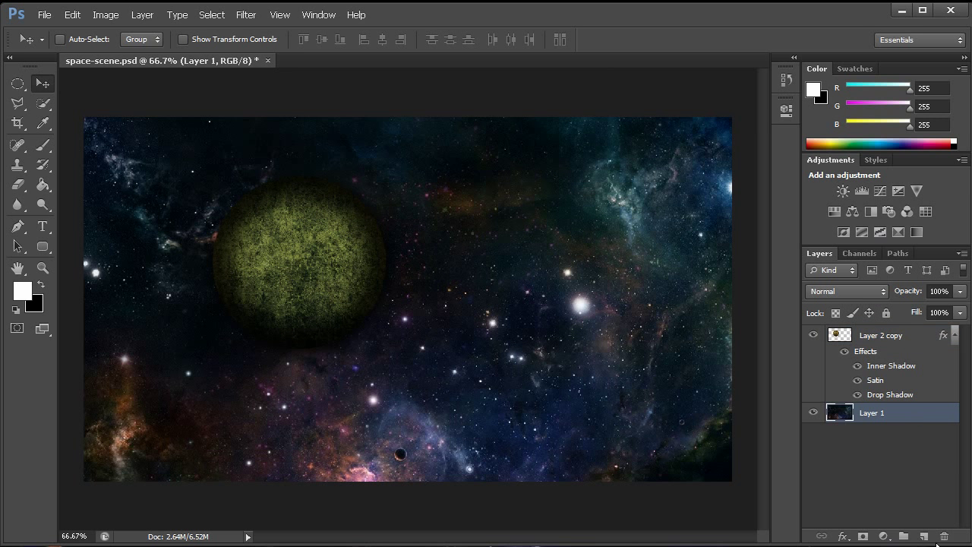
left_click(923, 536)
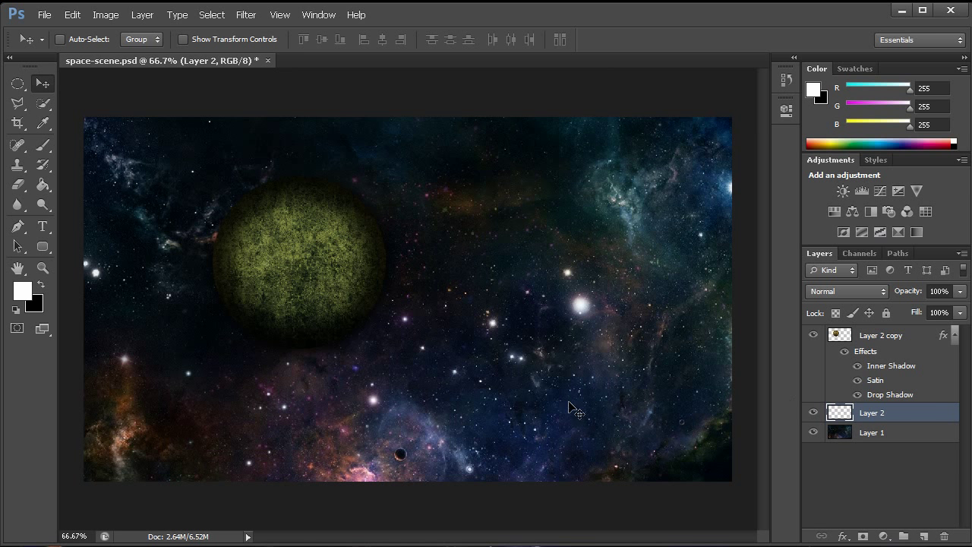
left_click(41, 286)
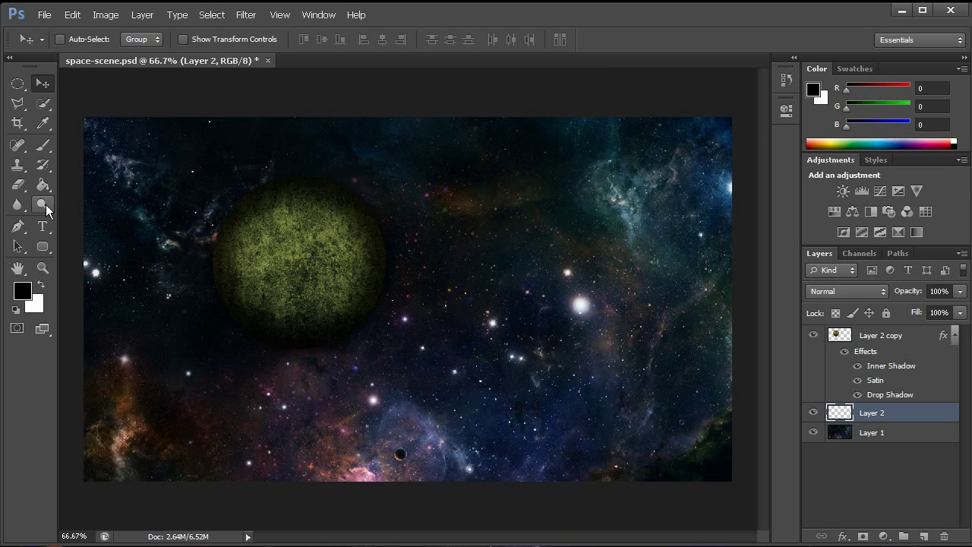
Pick the Brush tool and set the foreground colour to pale blue R132 G204 B255.
left_click(43, 145)
left_click(41, 284)
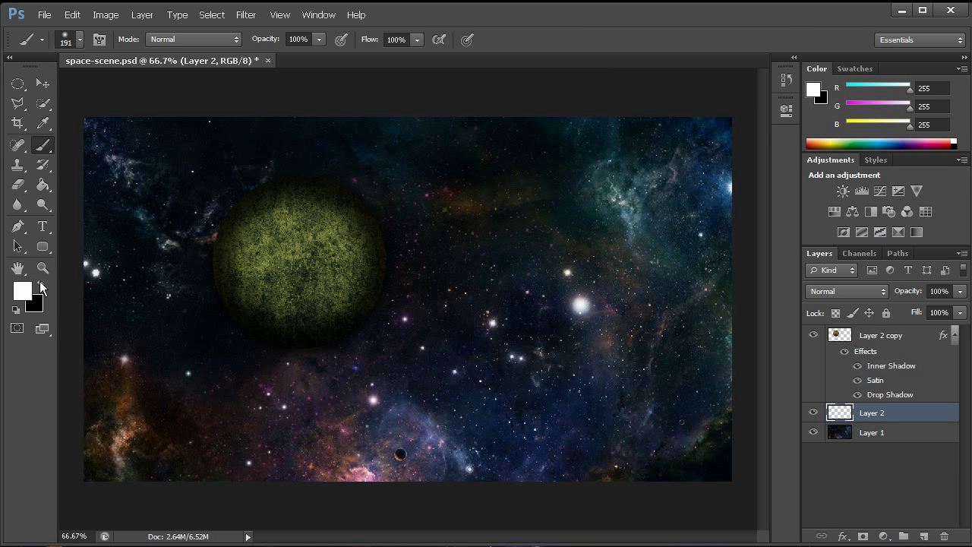
left_click(25, 292)
left_click_drag(586, 182, 596, 172)
left_click_drag(539, 381, 466, 291)
left_click_drag(455, 397, 424, 417)
left_click_drag(584, 144, 575, 156)
left_click(470, 85)
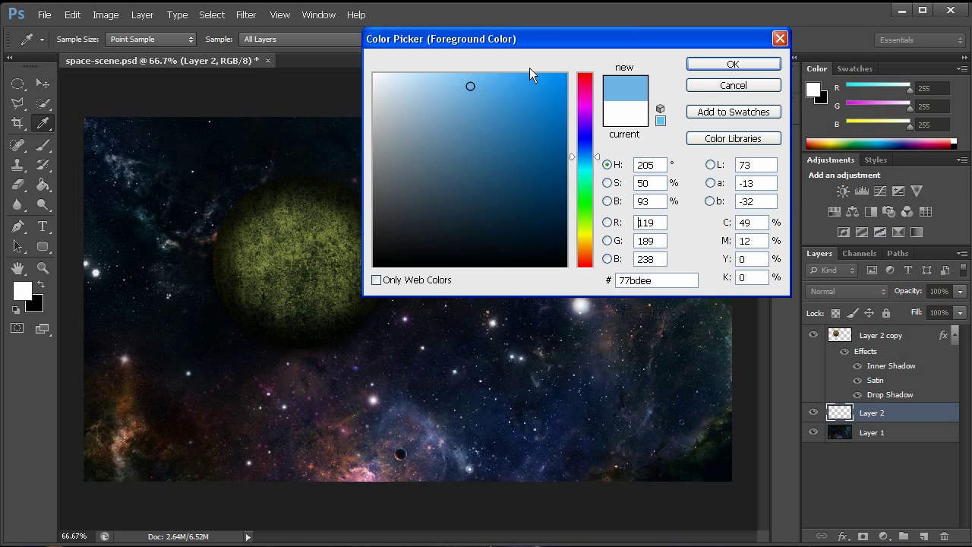
left_click_drag(459, 104, 466, 66)
Replace the brush set with the swirl brush file using Replace Brushes.
left_click(732, 64)
key("b")
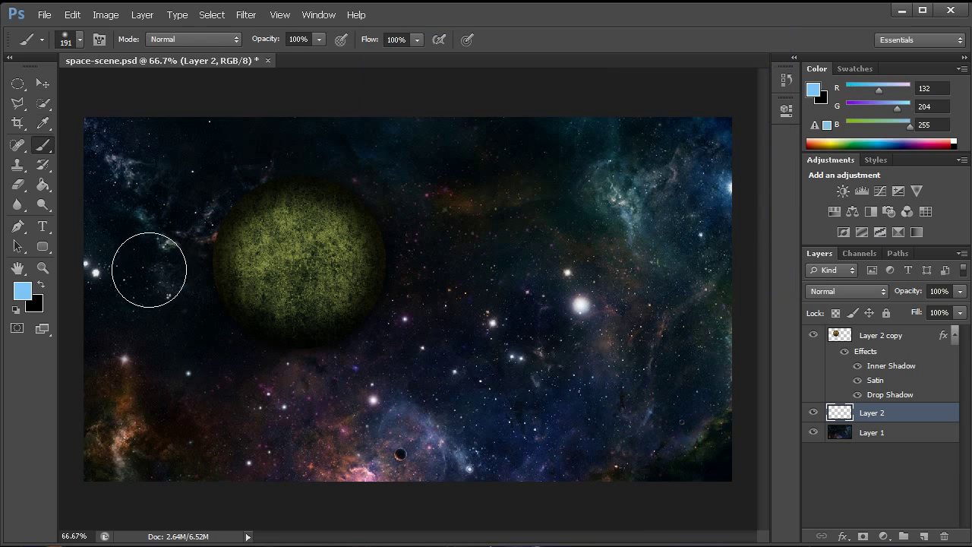
right_click(316, 226)
left_click(508, 240)
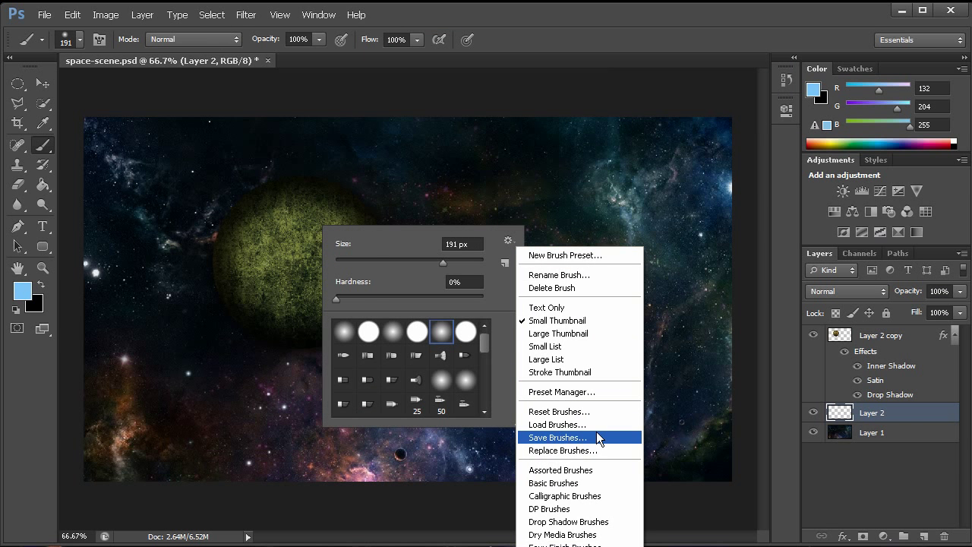
left_click(571, 451)
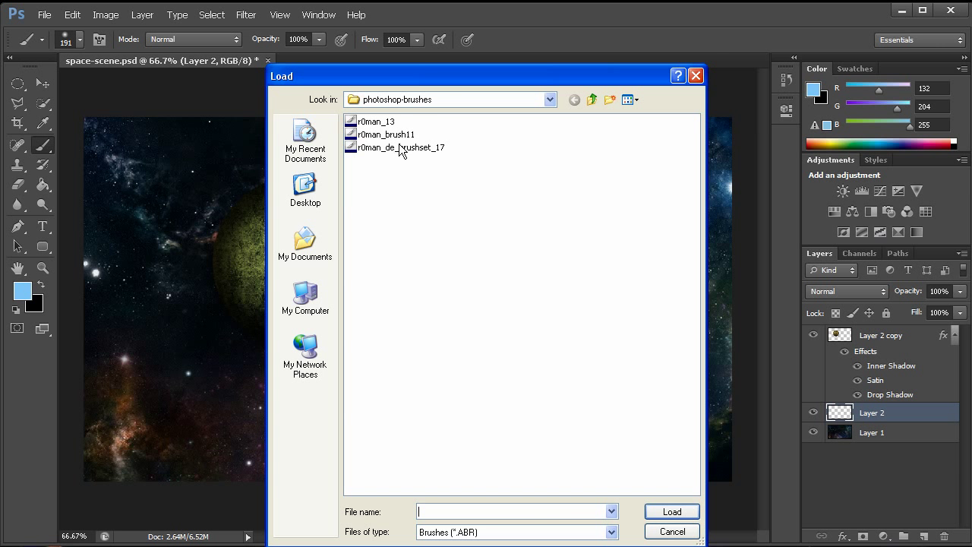
left_click_drag(425, 76, 585, 40)
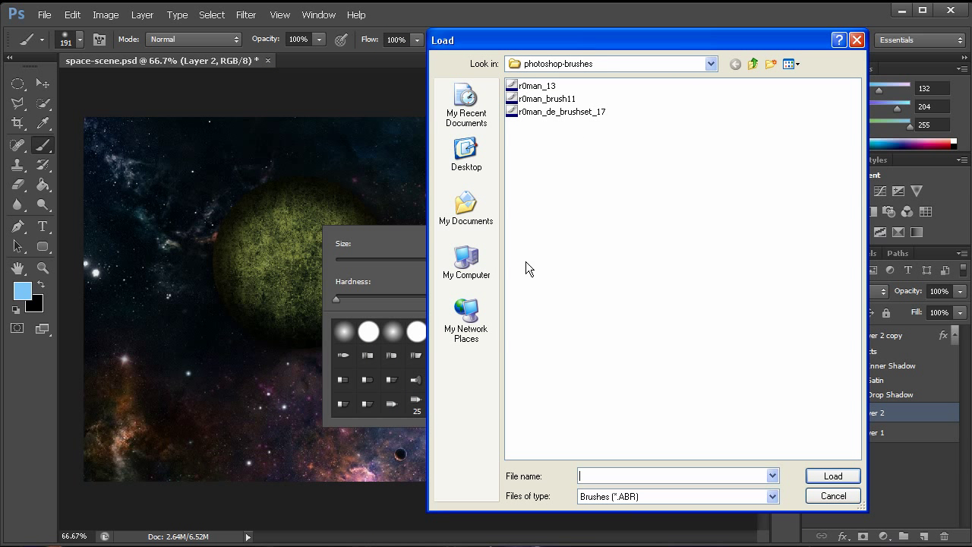
left_click(570, 114)
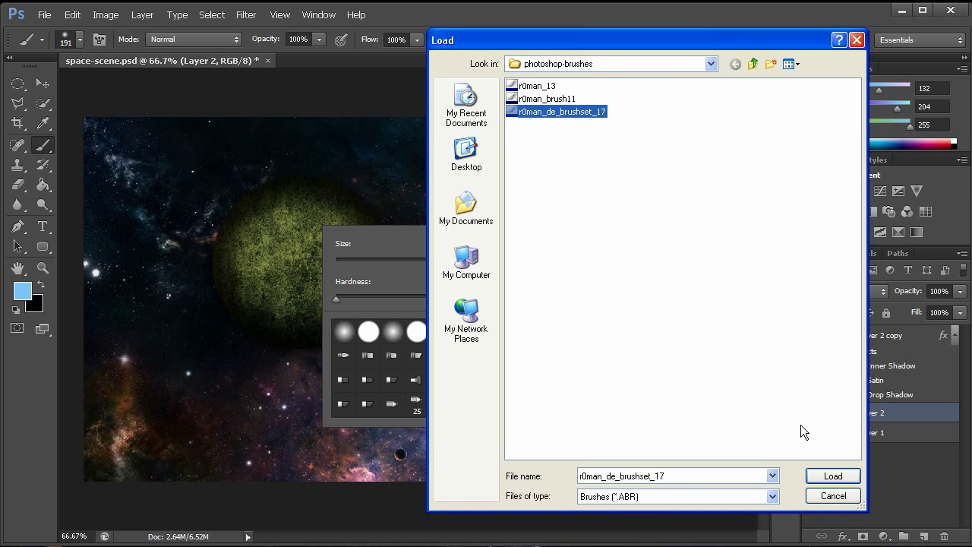
left_click(831, 475)
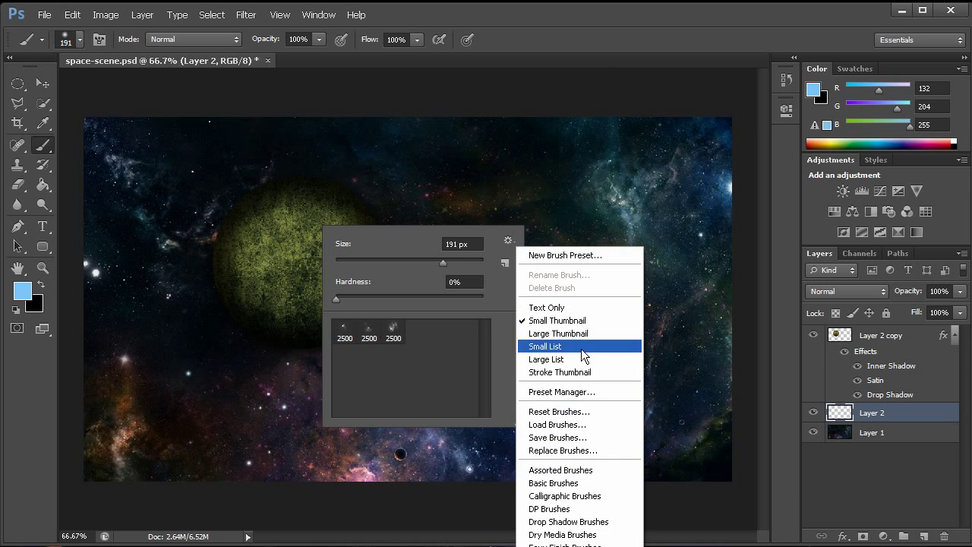
left_click(561, 450)
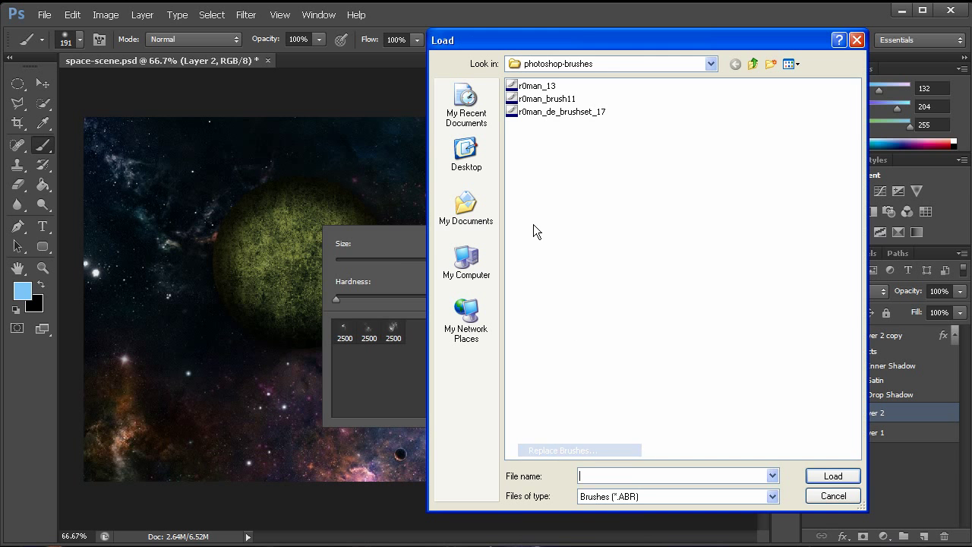
double_click(550, 88)
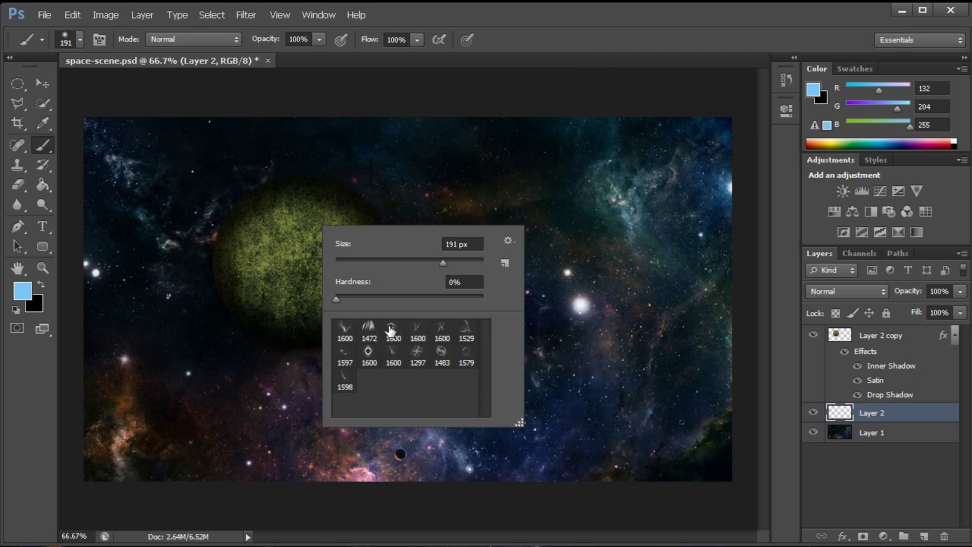
Pick the third swirl brush and set its size to 1000 px.
left_click(392, 329)
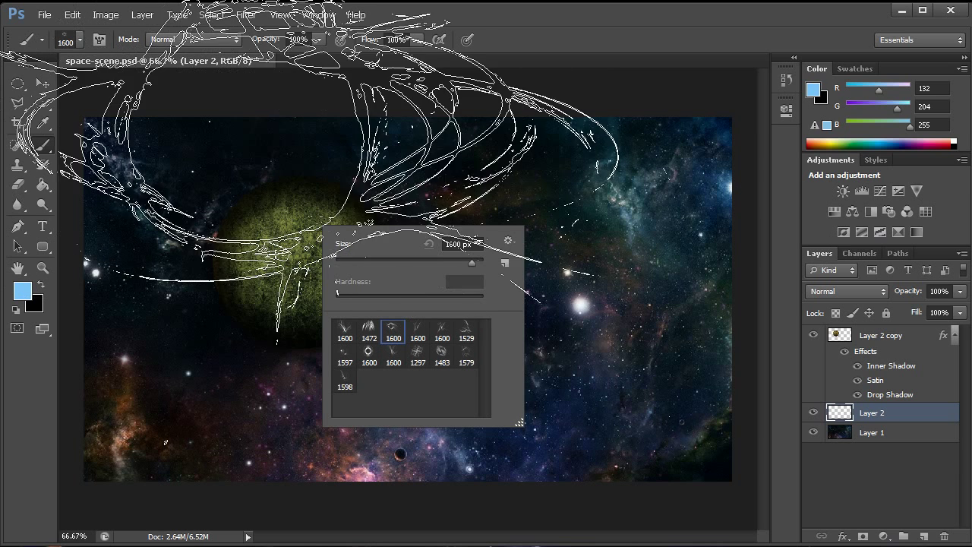
left_click(454, 243)
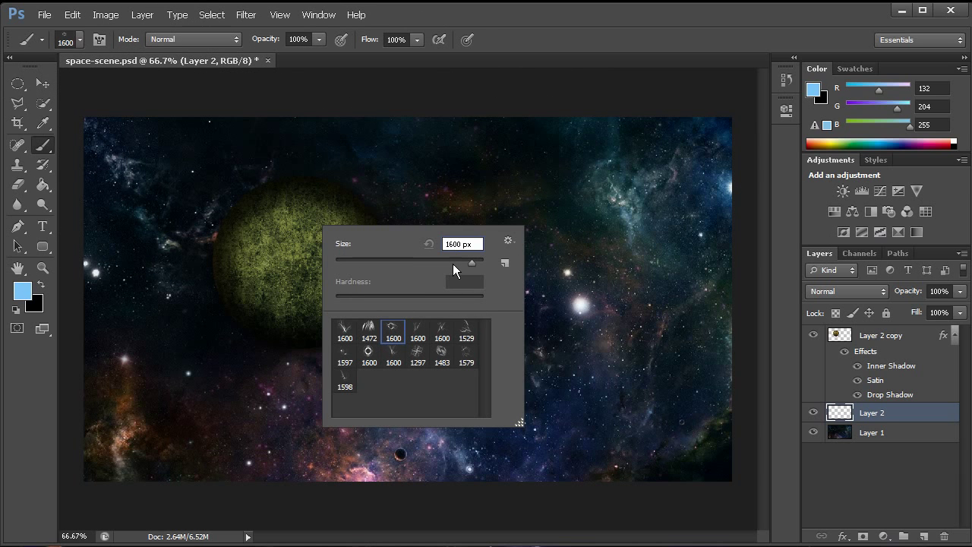
type("1000")
key("Return")
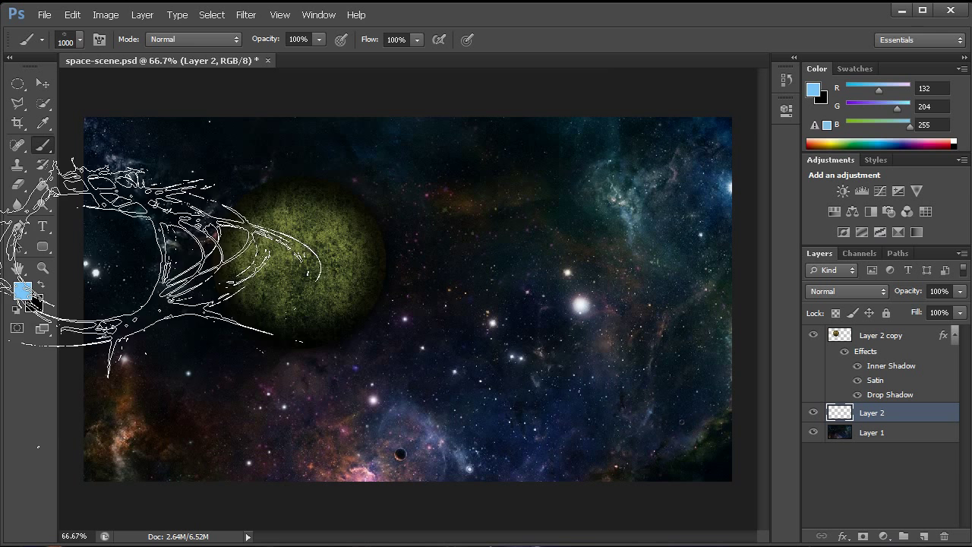
Fill Layer 2 with solid black using the Paint Bucket.
left_click(41, 284)
left_click(43, 185)
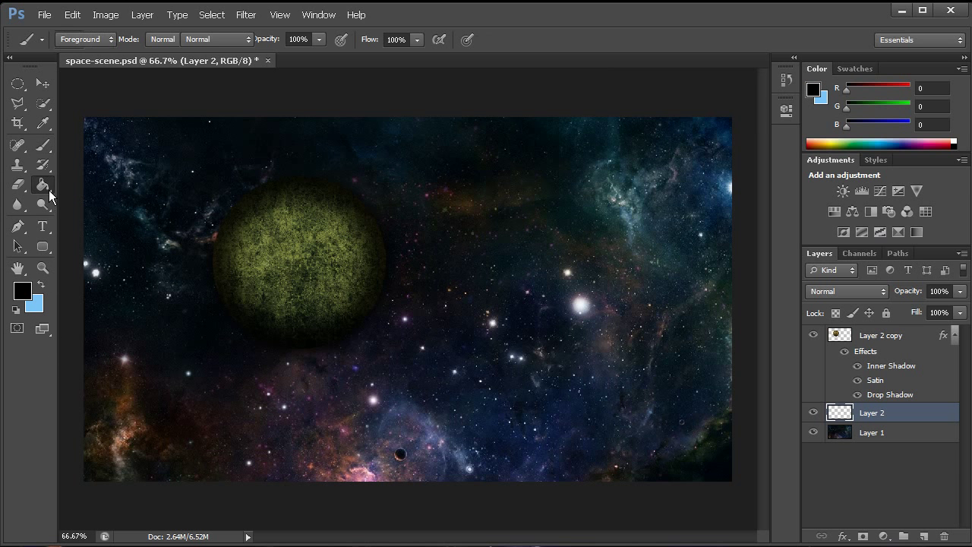
left_click(306, 281)
Stamp a pale blue swirl around the planet, shift it into place, and stack Layer 2 above Layer 2 copy.
left_click(41, 284)
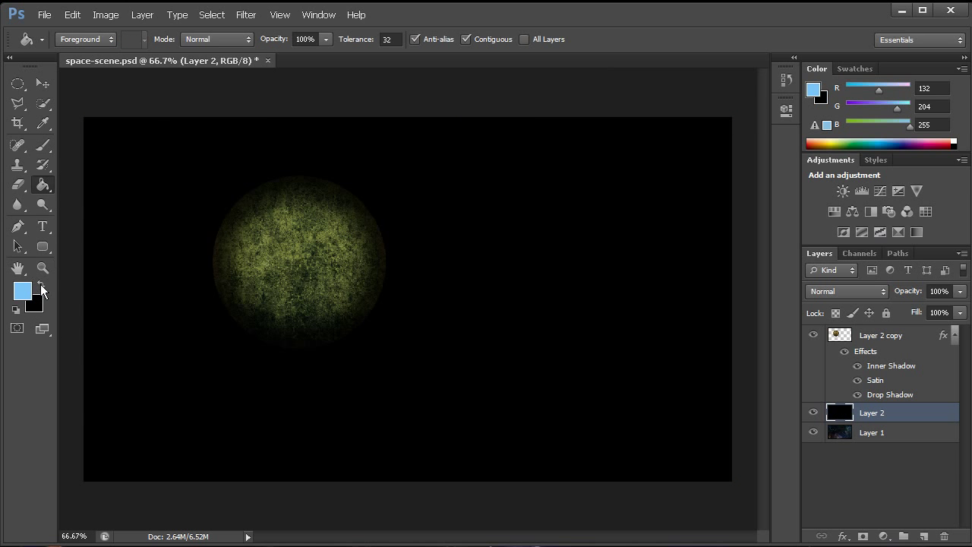
left_click(43, 145)
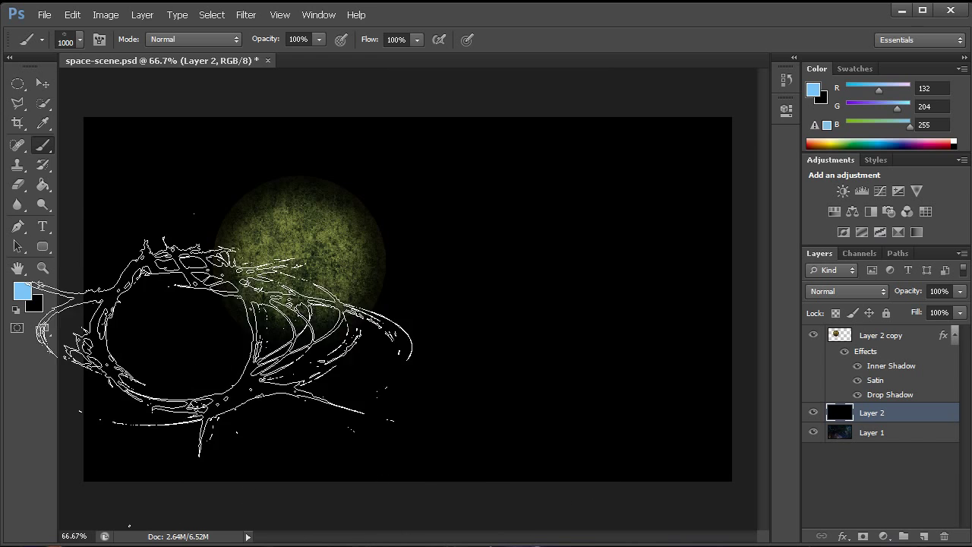
mouse_move(357, 258)
left_mouse_down()
mouse_move(289, 251)
mouse_move(426, 278)
mouse_move(402, 281)
left_mouse_up()
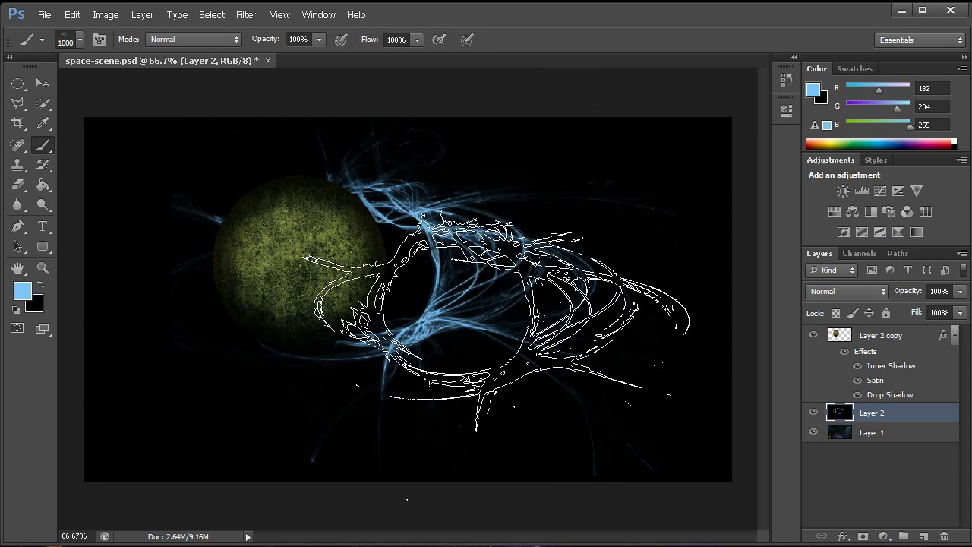
key("v")
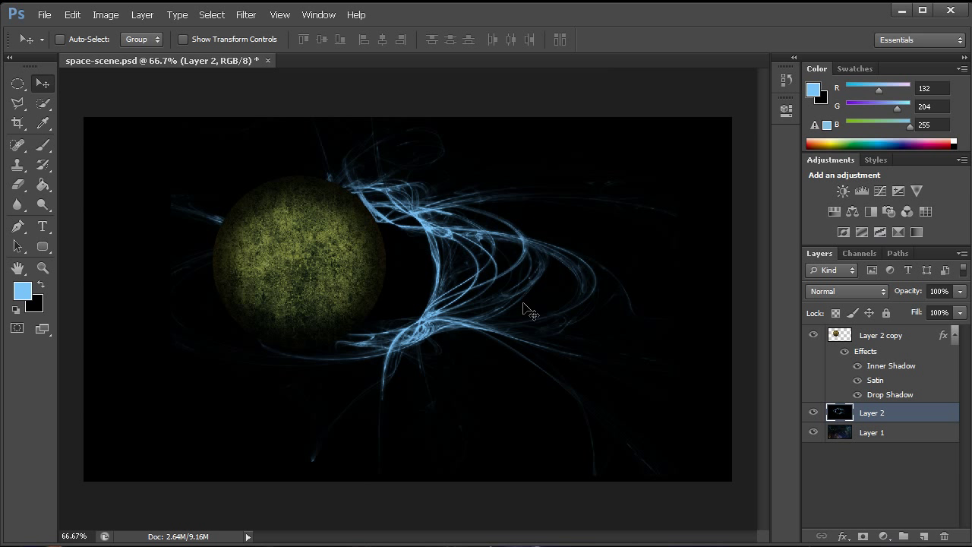
left_click_drag(518, 317, 463, 310)
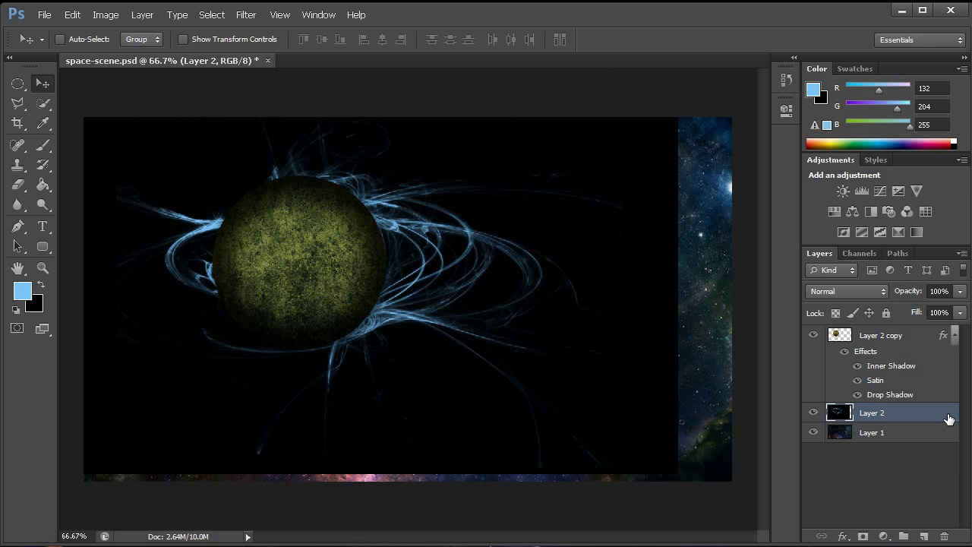
left_click_drag(917, 416, 911, 335)
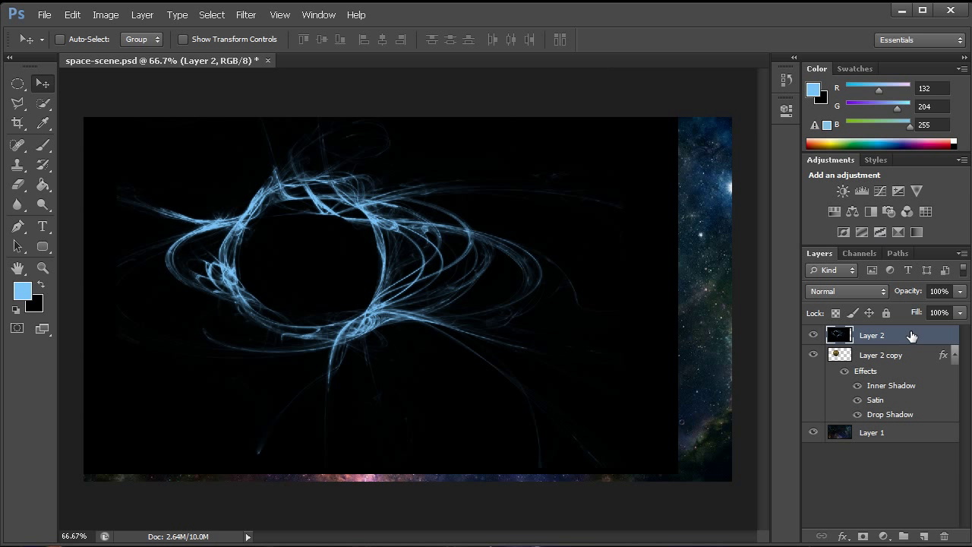
Set Layer 2's blend mode to Screen and nudge the glowing blue strands into place.
left_click(841, 291)
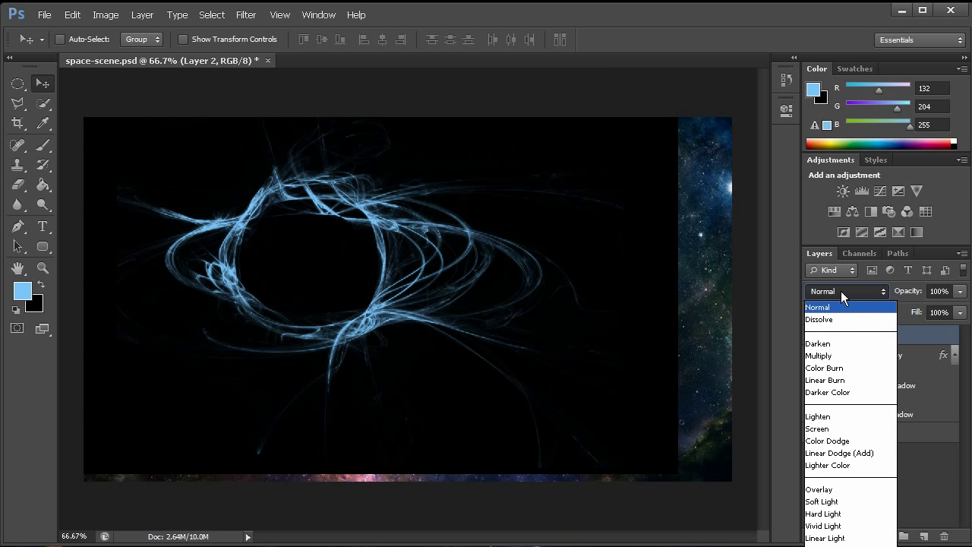
left_click(827, 488)
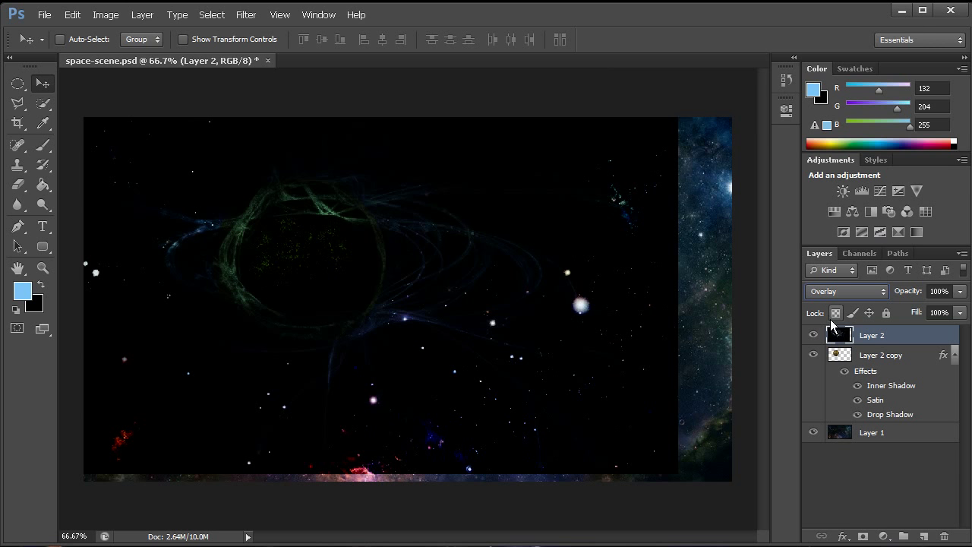
scroll(829, 288, "up", 1)
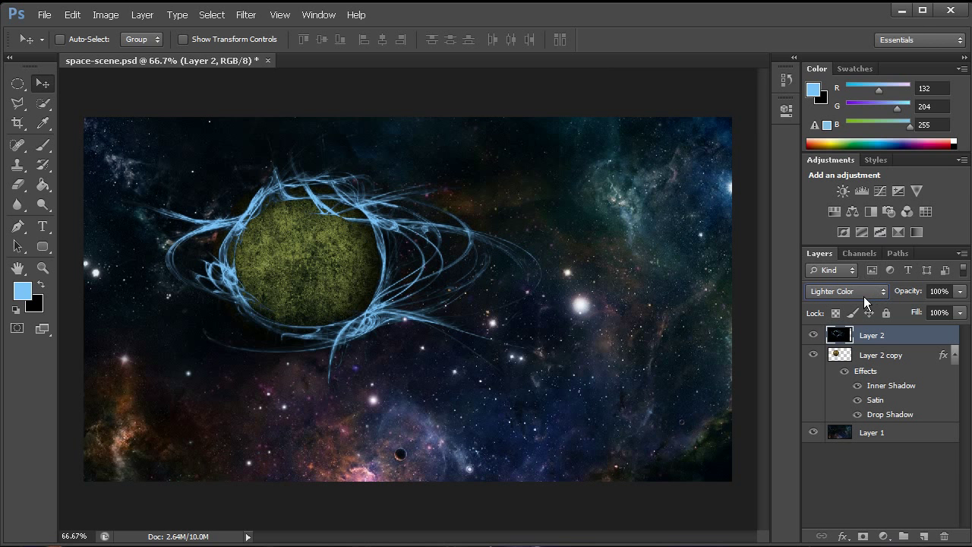
scroll(863, 296, "up", 1)
scroll(863, 297, "down", 1)
scroll(863, 296, "down", 3)
scroll(863, 296, "up", 4)
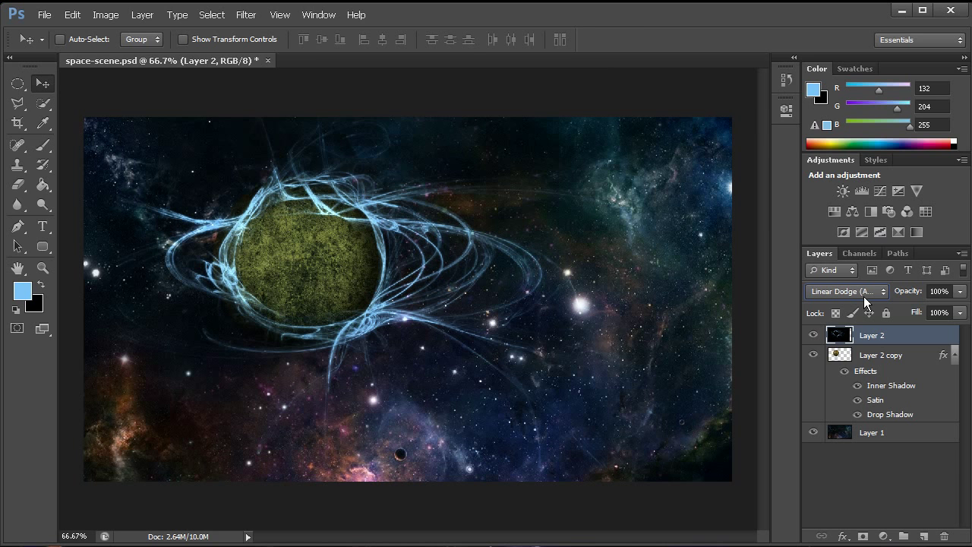
scroll(864, 296, "up", 1)
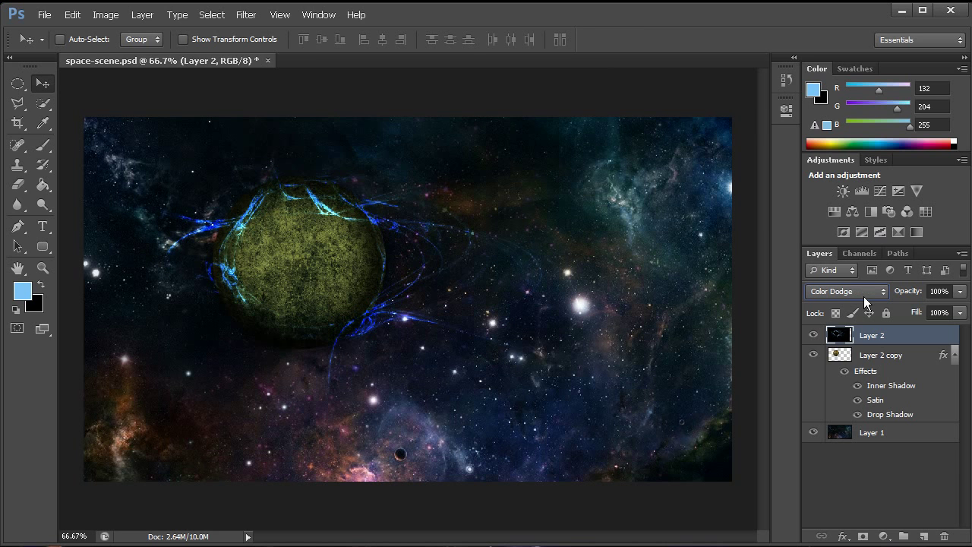
scroll(863, 296, "up", 1)
scroll(863, 296, "up", 1)
scroll(864, 296, "down", 1)
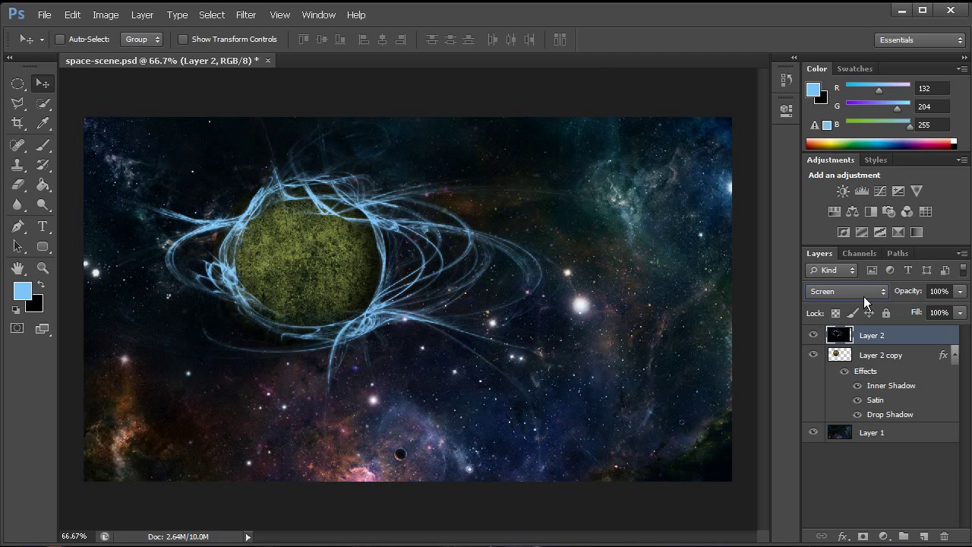
left_click_drag(443, 288, 442, 290)
Add a new layer above the planet layer and set the foreground colour to green 72ff00.
left_click(900, 357)
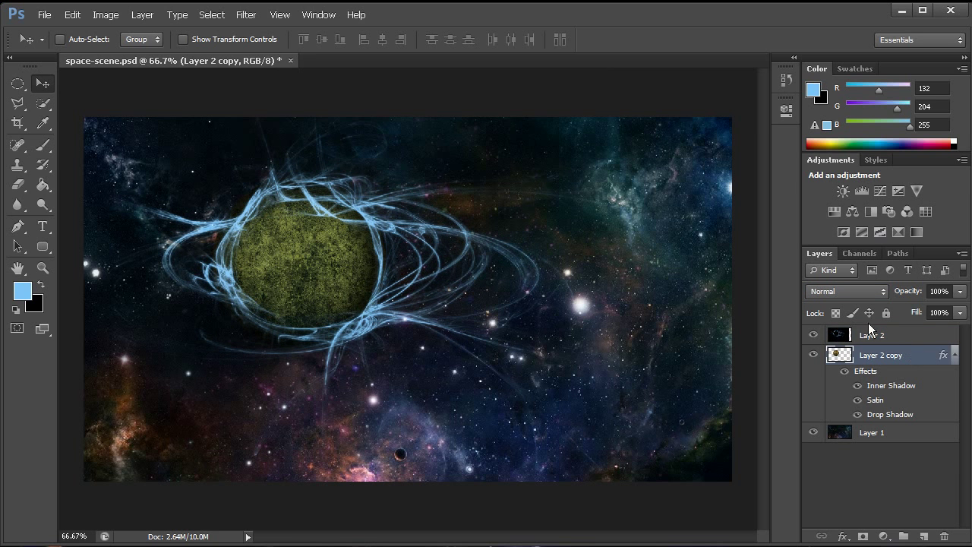
left_click(923, 536)
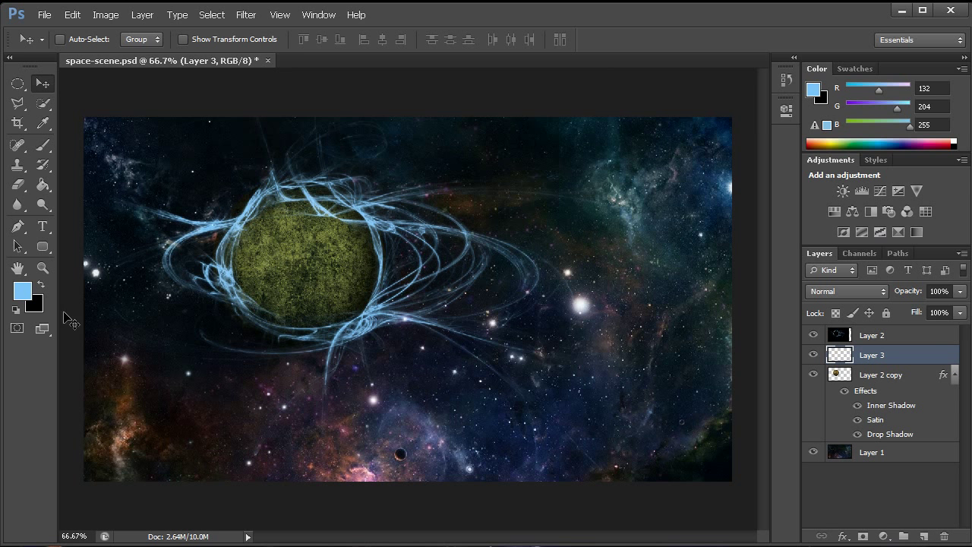
left_click(22, 291)
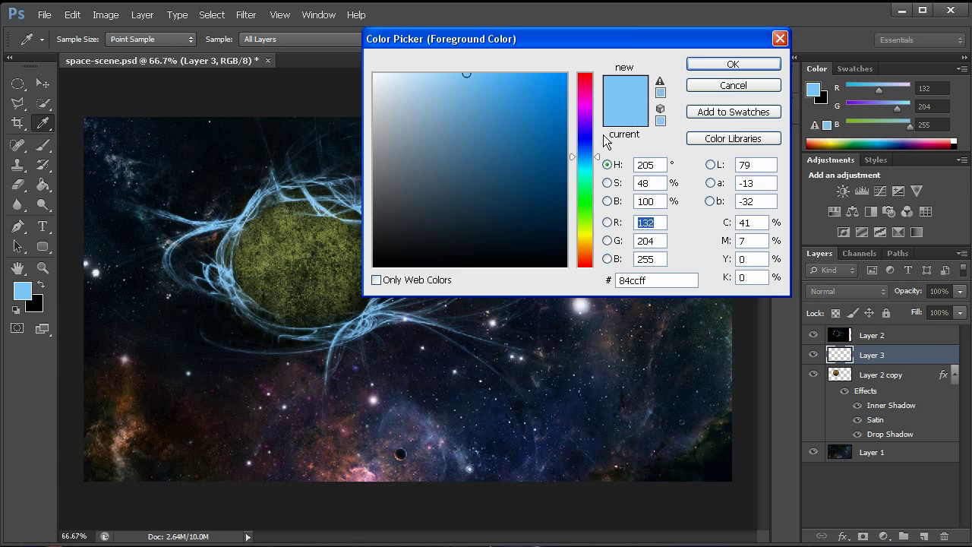
left_click_drag(585, 226, 589, 216)
mouse_move(510, 137)
left_mouse_down()
mouse_move(521, 102)
mouse_move(565, 74)
left_mouse_up()
left_click(707, 63)
Stamp a bright green swirl over the planet with a 1029 px swirl brush.
key("v")
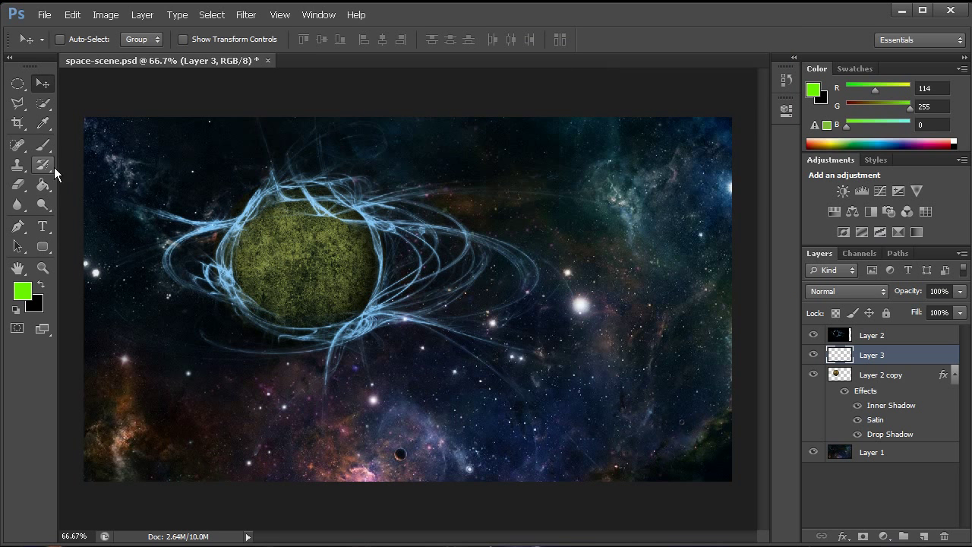
left_click(42, 144)
right_click(349, 393)
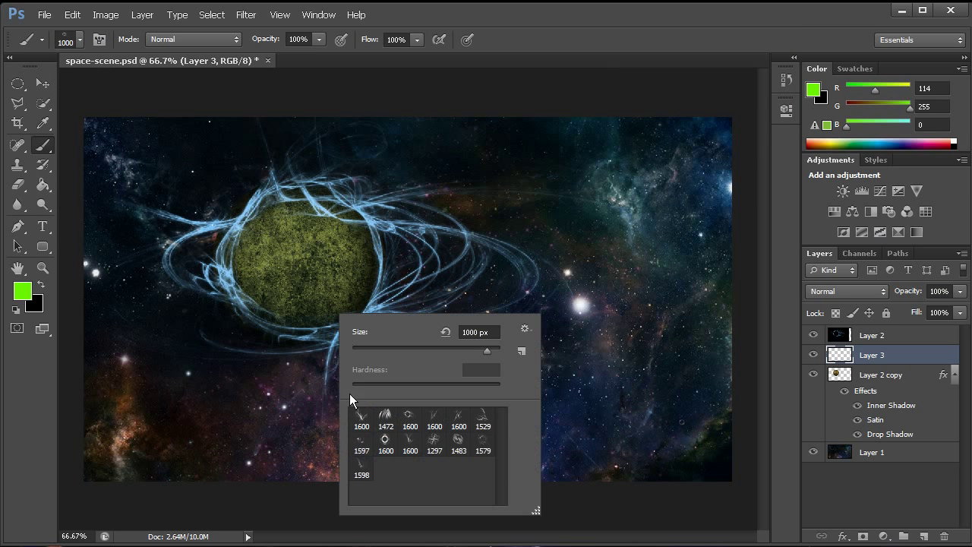
left_click(480, 420)
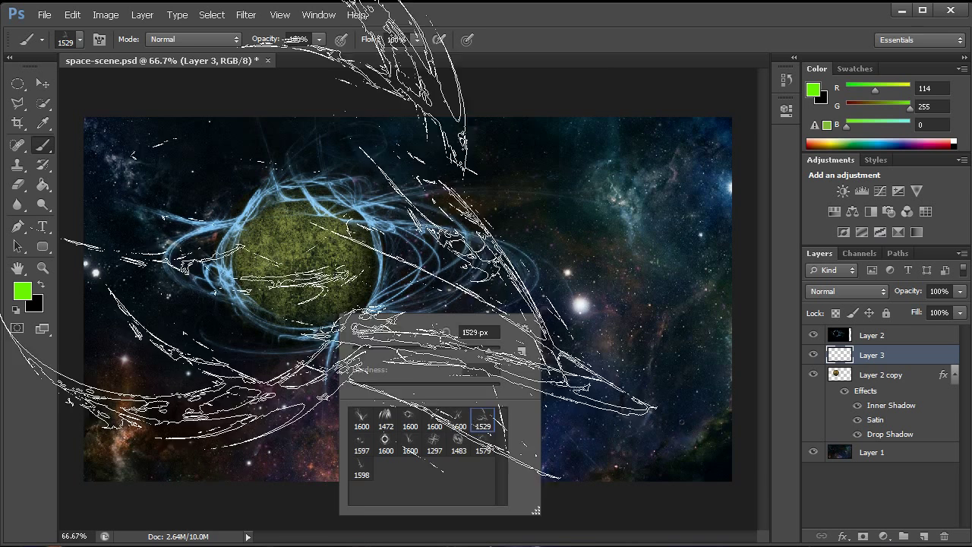
left_click(471, 331)
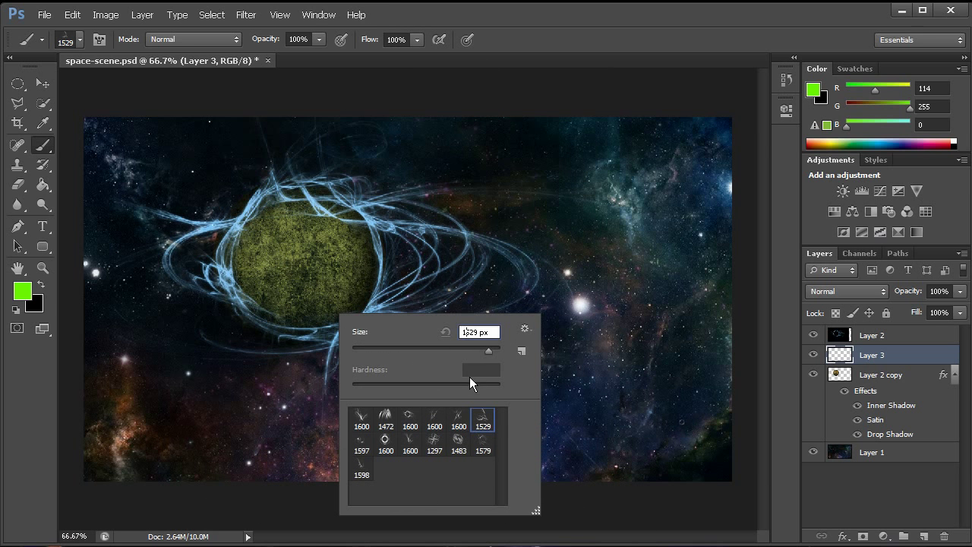
key("BackSpace")
type("0")
left_click(890, 357)
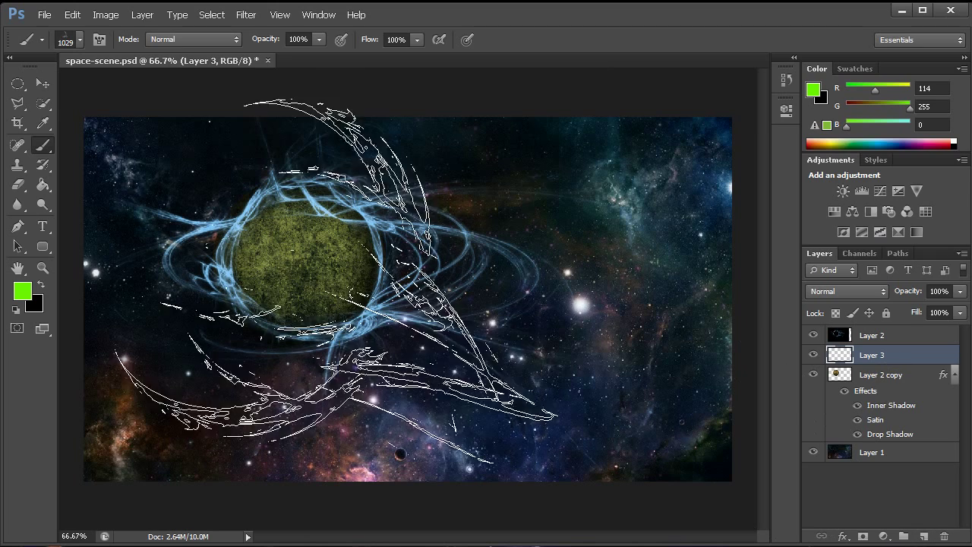
left_click(282, 266)
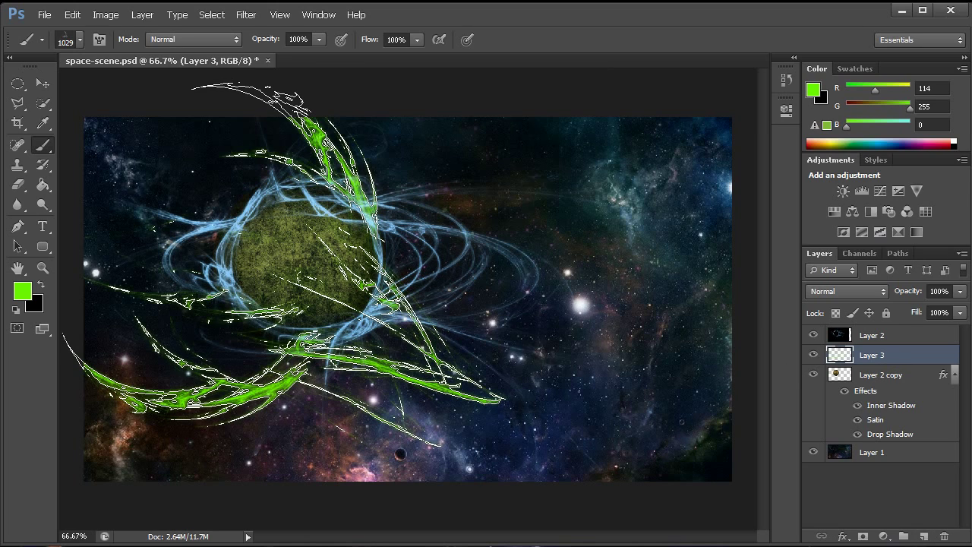
key("ctrl+z")
left_click(337, 267)
Shrink the green swirls to about 71% and position them over the planet.
key("v")
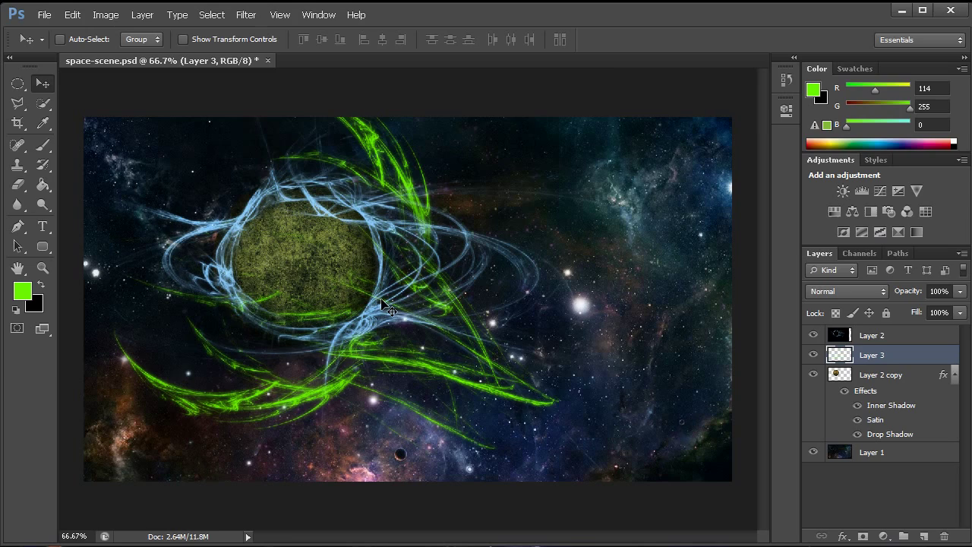
left_click_drag(379, 299, 413, 316)
key("ctrl+t")
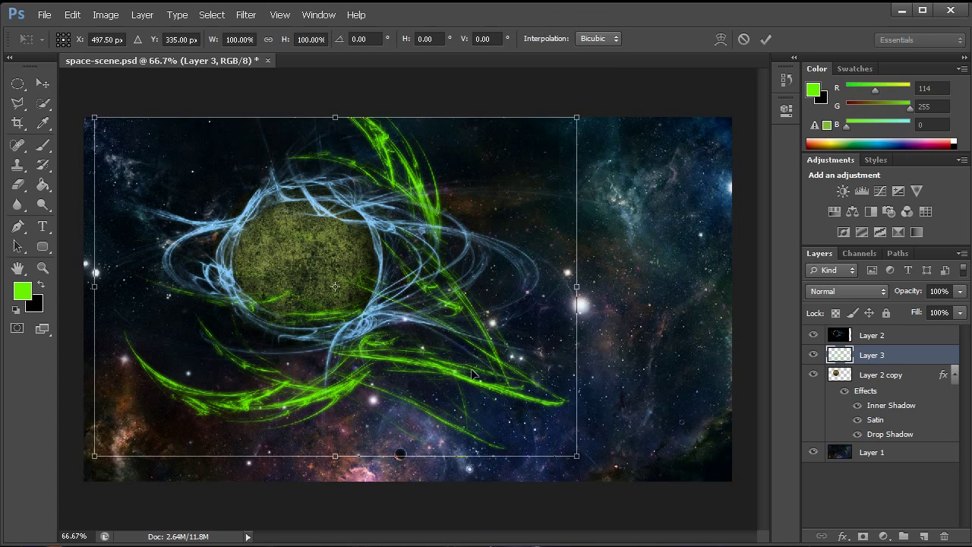
left_click_drag(569, 451, 423, 348)
key("Return")
left_click_drag(333, 281, 399, 312)
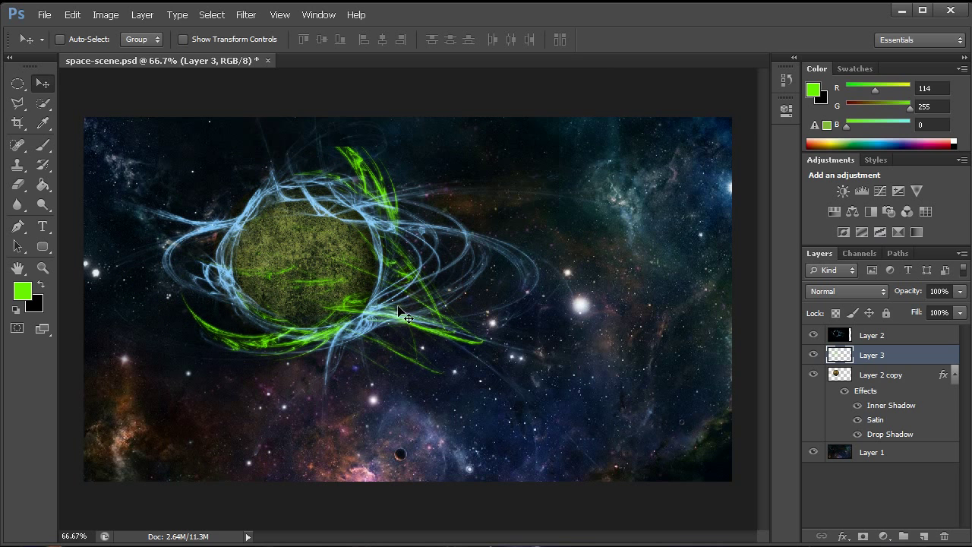
Recolour Layer 3's swirls with Hue/Saturation at Hue +76, Saturation -26, Lightness +16.
left_click(106, 14)
mouse_move(130, 51)
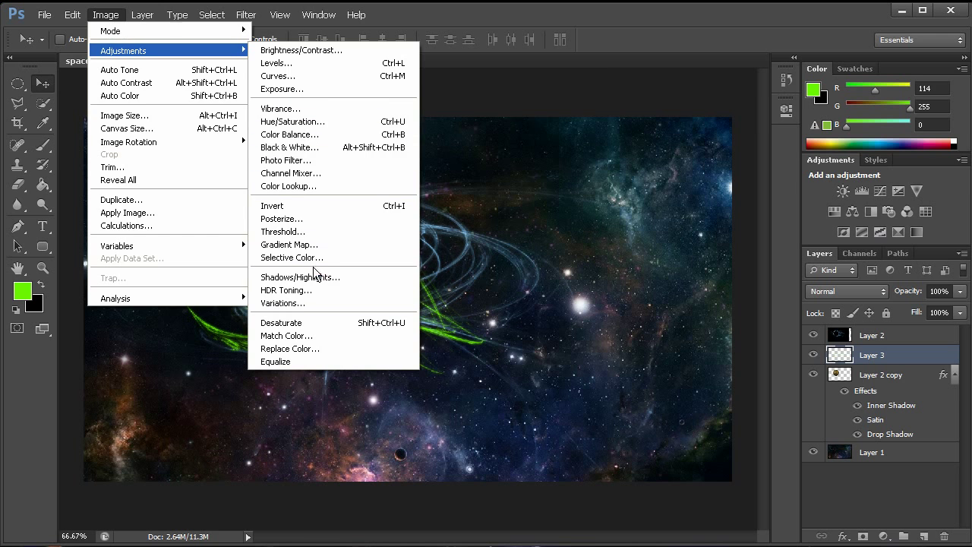
left_click(316, 122)
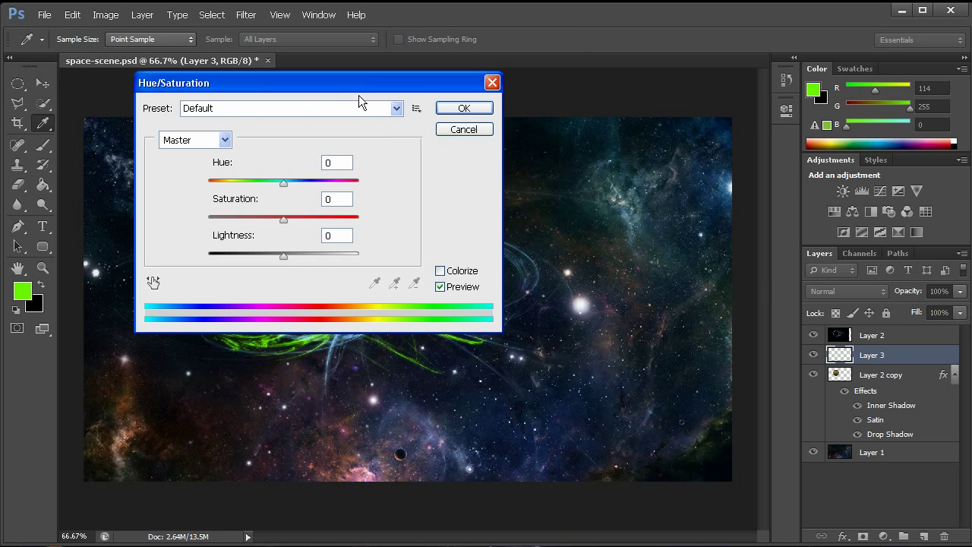
left_click_drag(359, 82, 728, 25)
left_click_drag(658, 162, 617, 160)
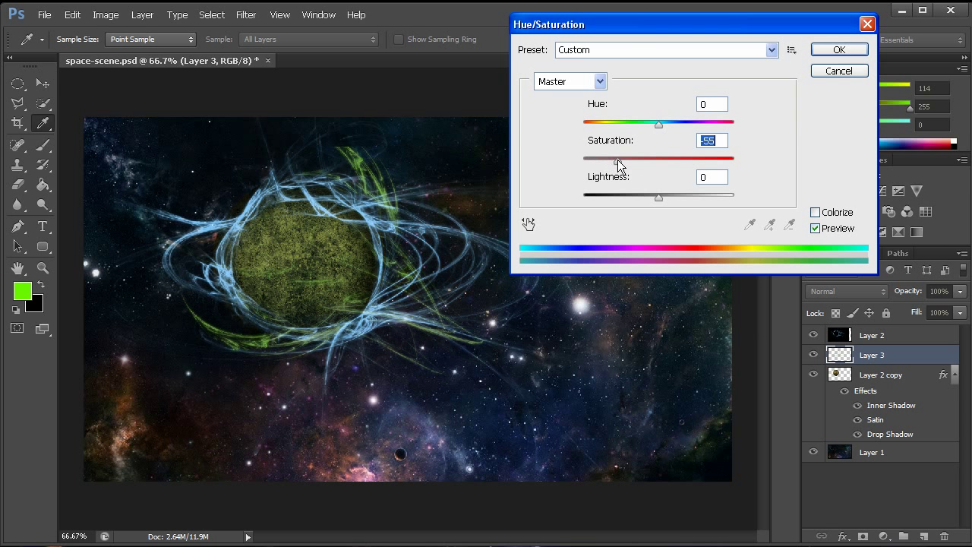
left_click_drag(653, 127, 702, 124)
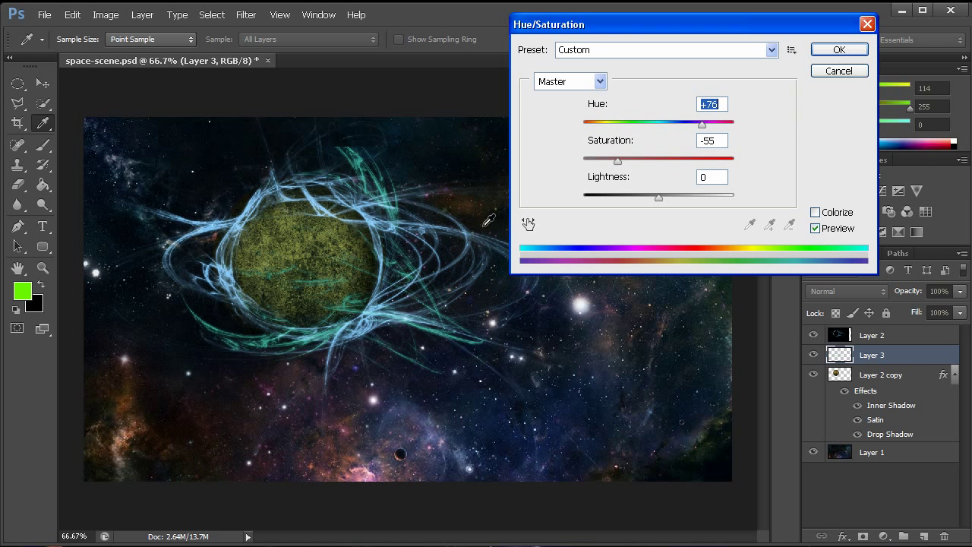
left_click_drag(659, 199, 670, 199)
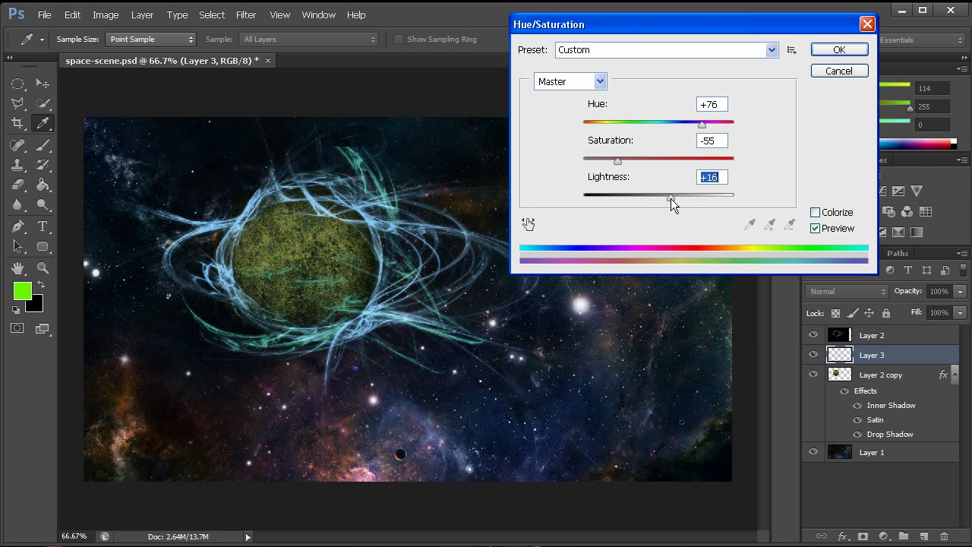
left_click_drag(618, 160, 639, 158)
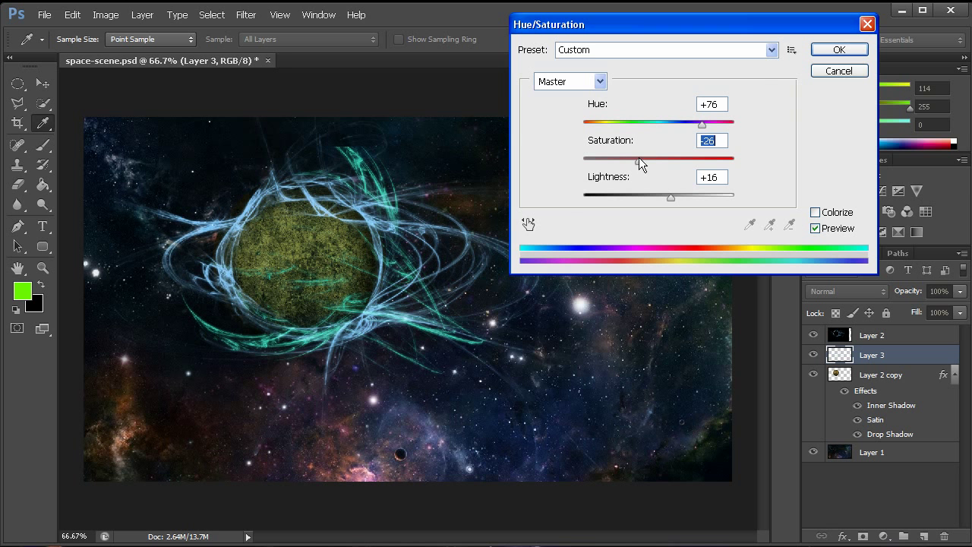
Apply the teal change, then turn Layer 2's blue strands green with Hue -63, Saturation +34.
left_click(838, 49)
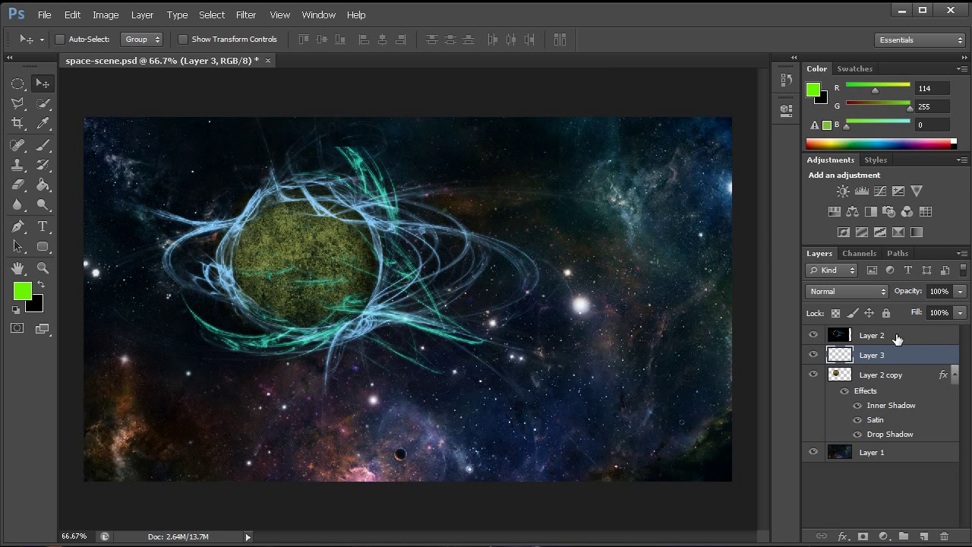
left_click(896, 339)
left_click(106, 14)
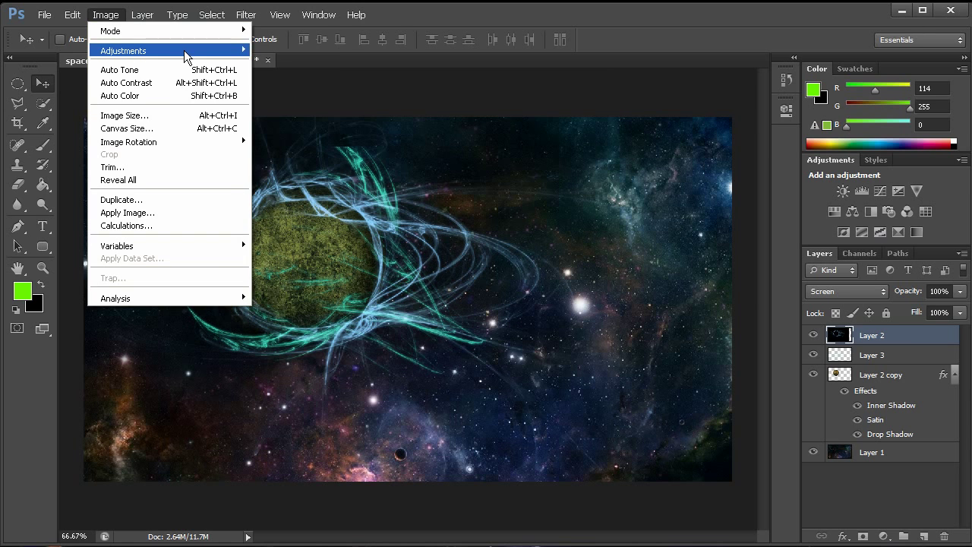
mouse_move(190, 50)
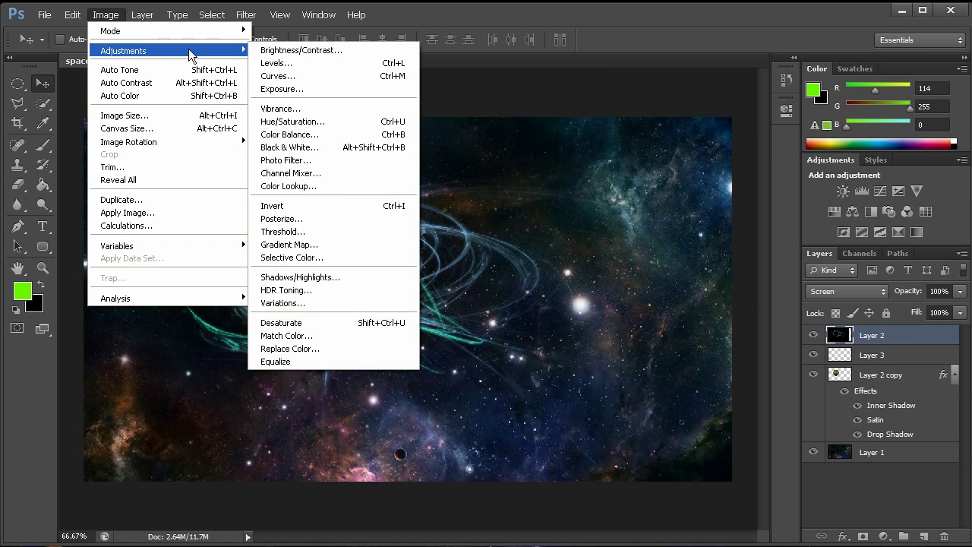
left_click(300, 123)
mouse_move(659, 124)
left_mouse_down()
mouse_move(643, 126)
mouse_move(672, 126)
left_mouse_up()
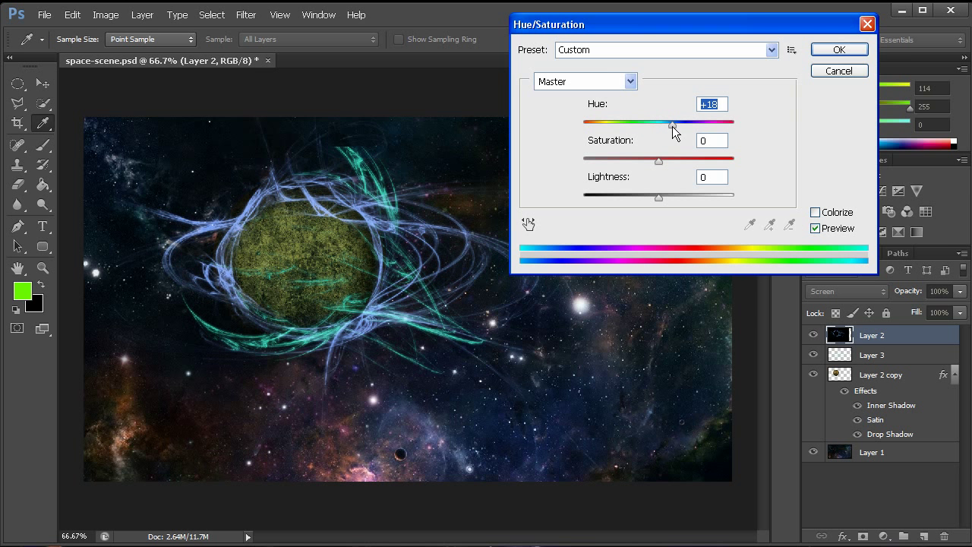
left_click_drag(658, 161, 670, 160)
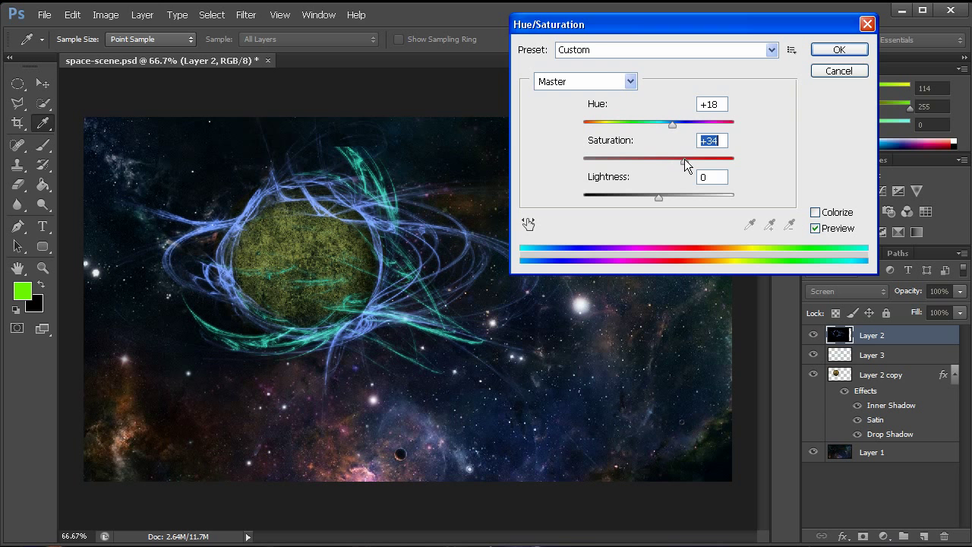
mouse_move(652, 193)
left_mouse_down()
mouse_move(666, 196)
mouse_move(656, 196)
left_mouse_up()
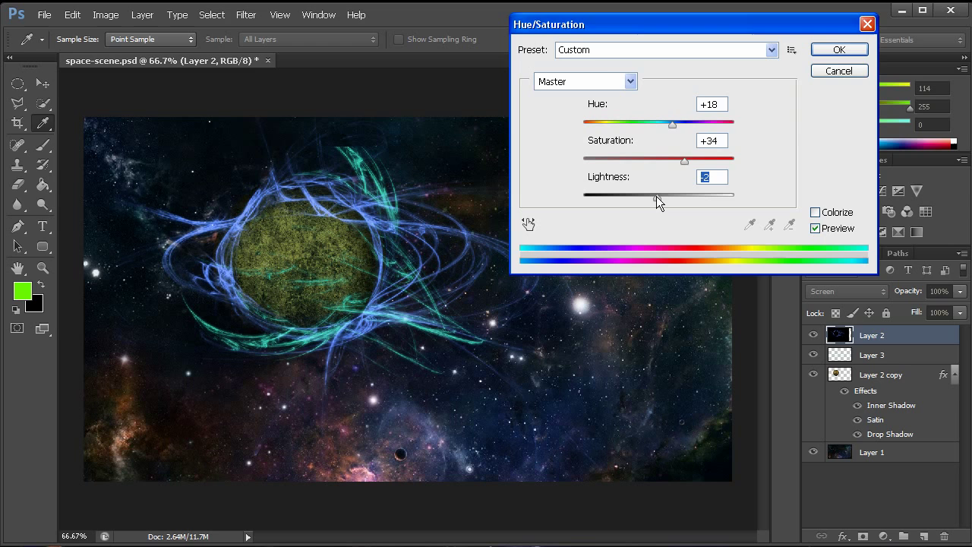
type("0")
left_click_drag(673, 126, 618, 119)
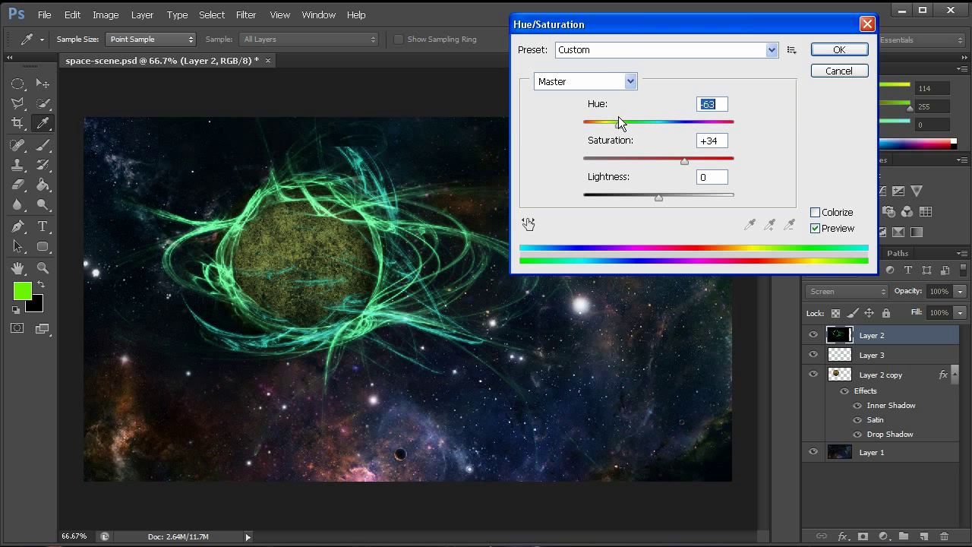
left_click(837, 50)
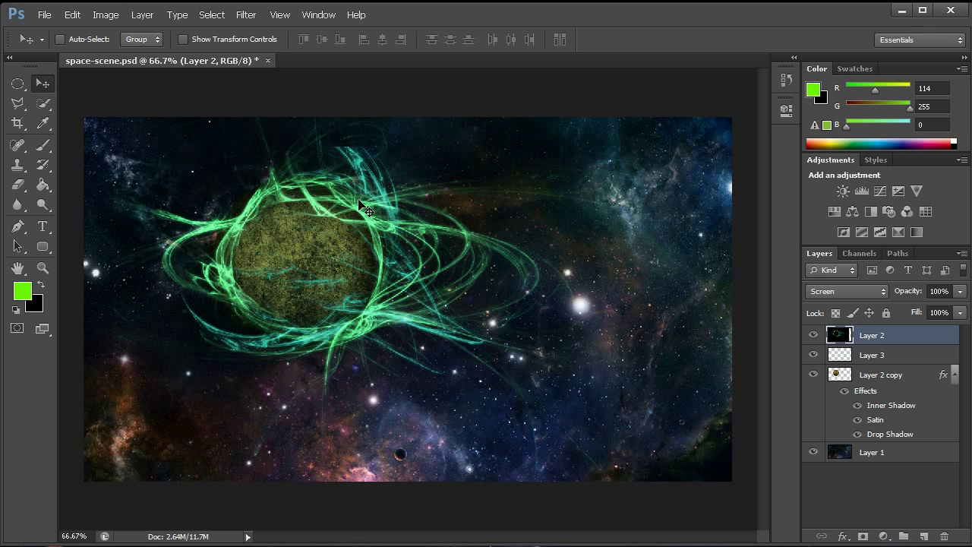
left_click(871, 381)
Set the planet's Inner Shadow to 0 px distance, 82% choke, 87 px size, about 71% opacity.
double_click(942, 374)
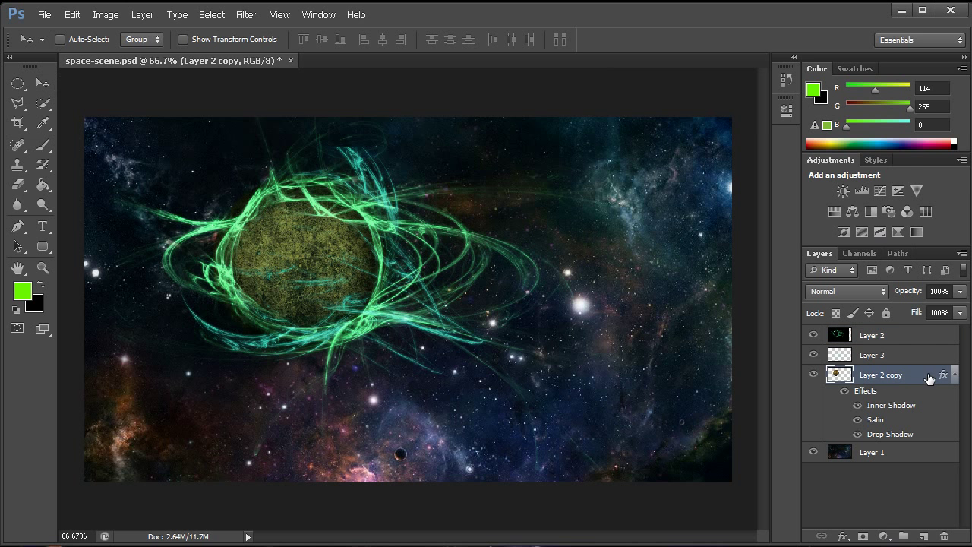
left_click(486, 228)
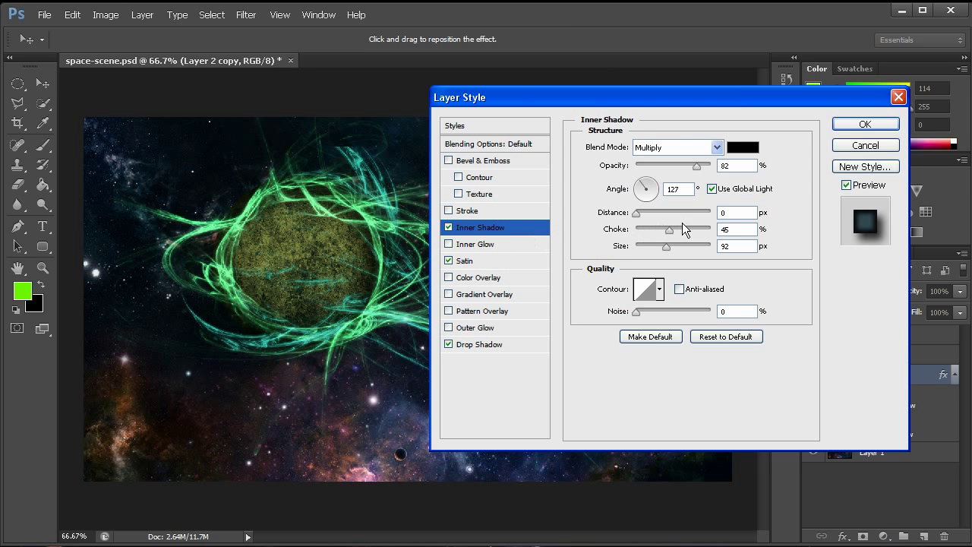
left_click_drag(669, 237, 701, 232)
mouse_move(637, 215)
left_mouse_down()
mouse_move(694, 217)
mouse_move(642, 210)
left_mouse_up()
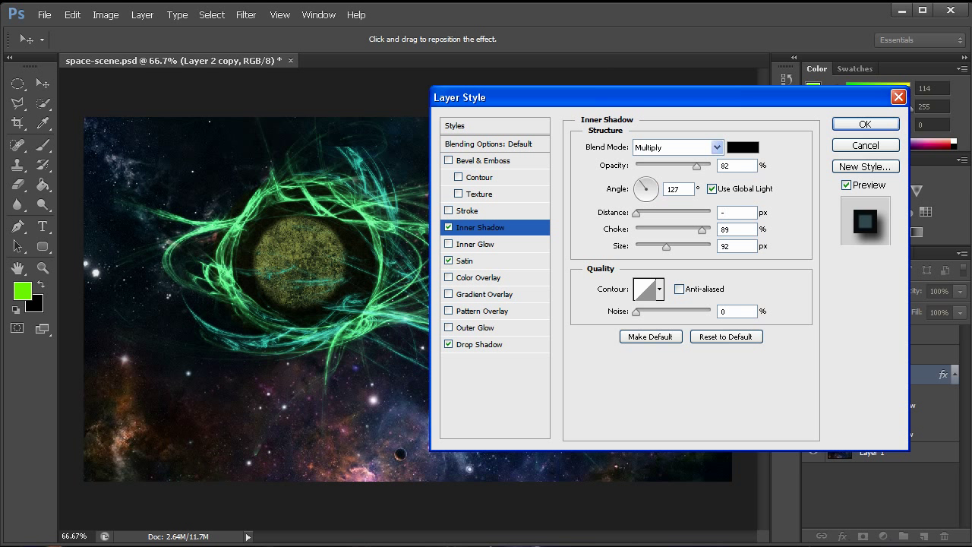
type("-30")
key("Return")
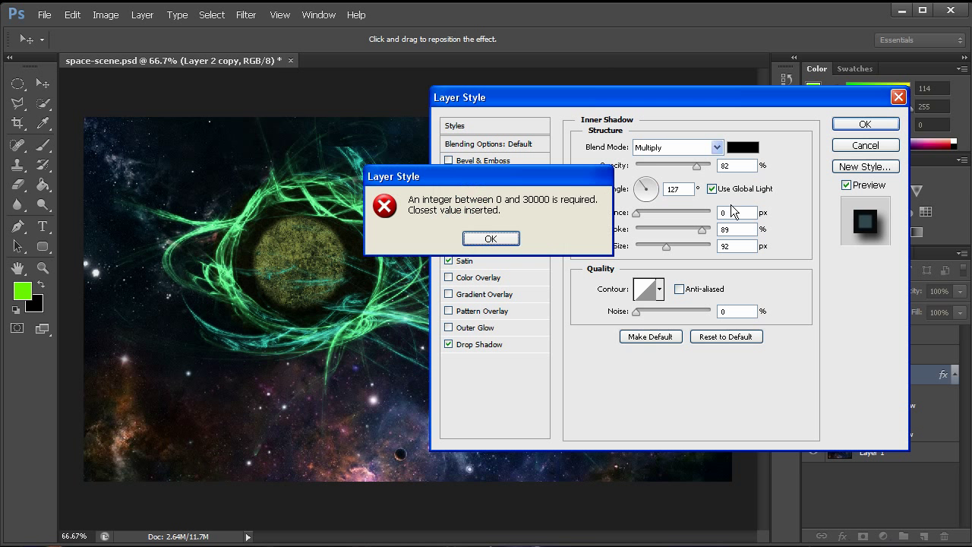
left_click(504, 237)
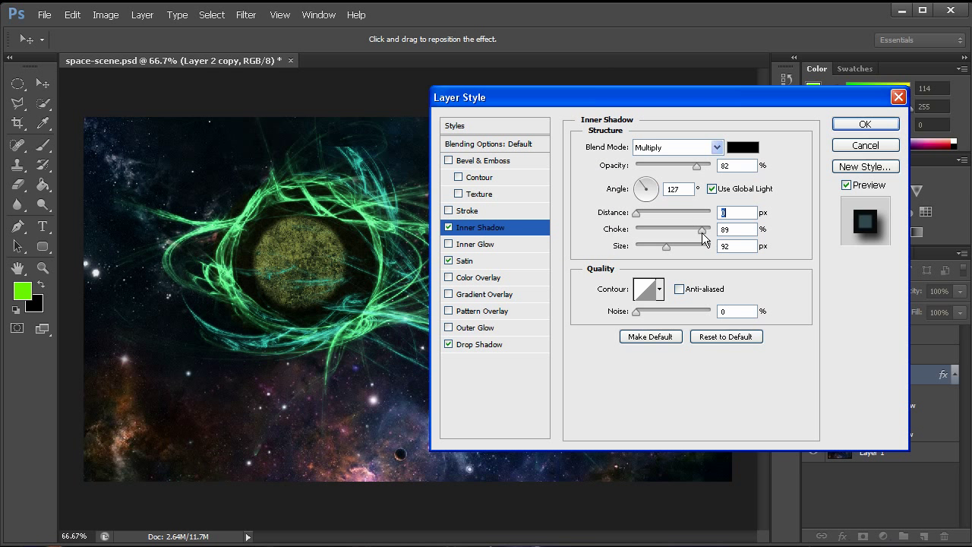
left_click_drag(702, 230, 665, 253)
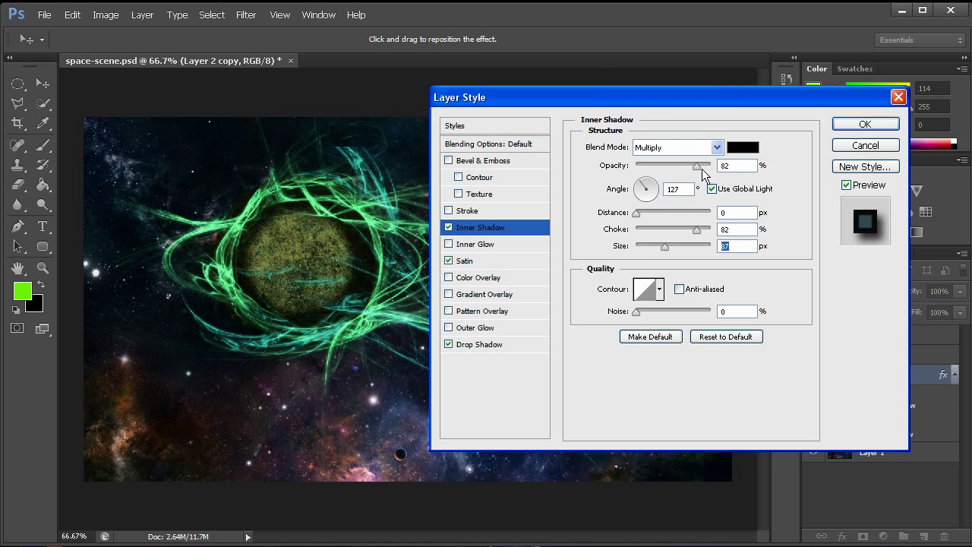
left_click_drag(702, 168, 684, 167)
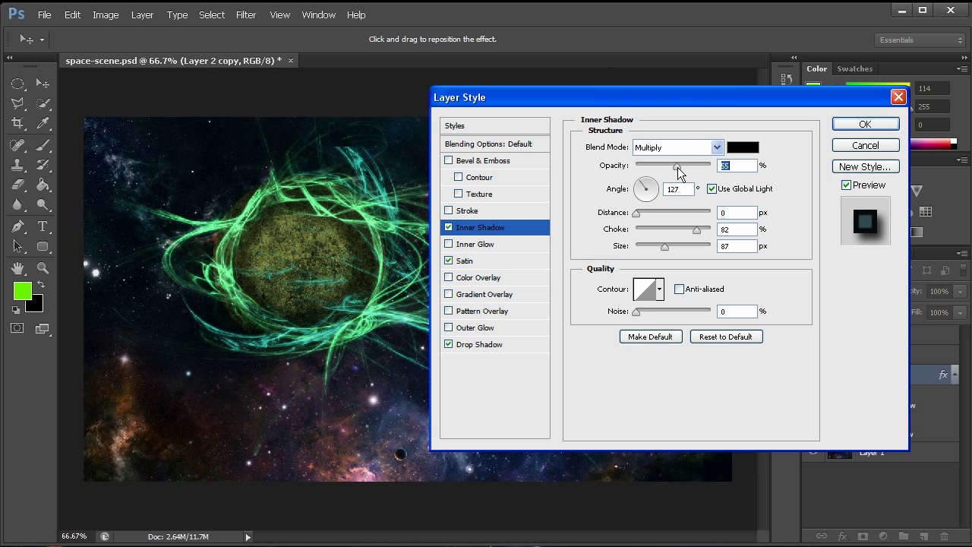
Apply the planet's layer style, then scale Layer 3 and Layer 2 swirls up to about 104%.
left_click(864, 124)
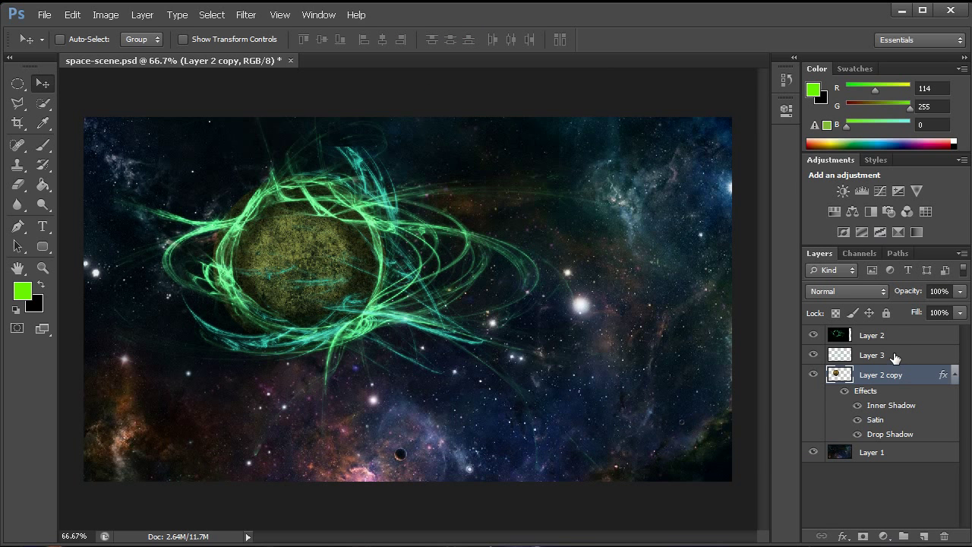
left_click(896, 357)
left_click(920, 335, "shift")
key("ctrl+t")
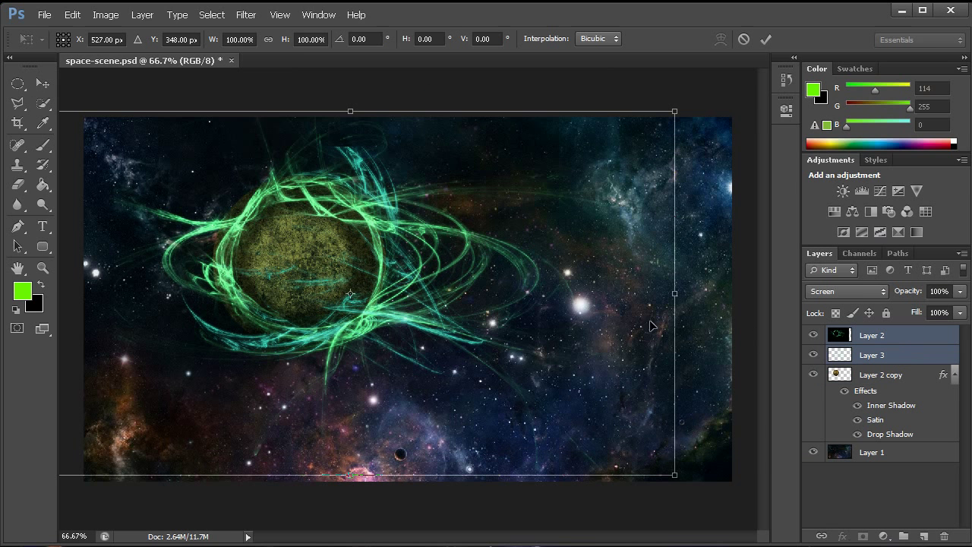
left_click_drag(673, 475, 690, 481)
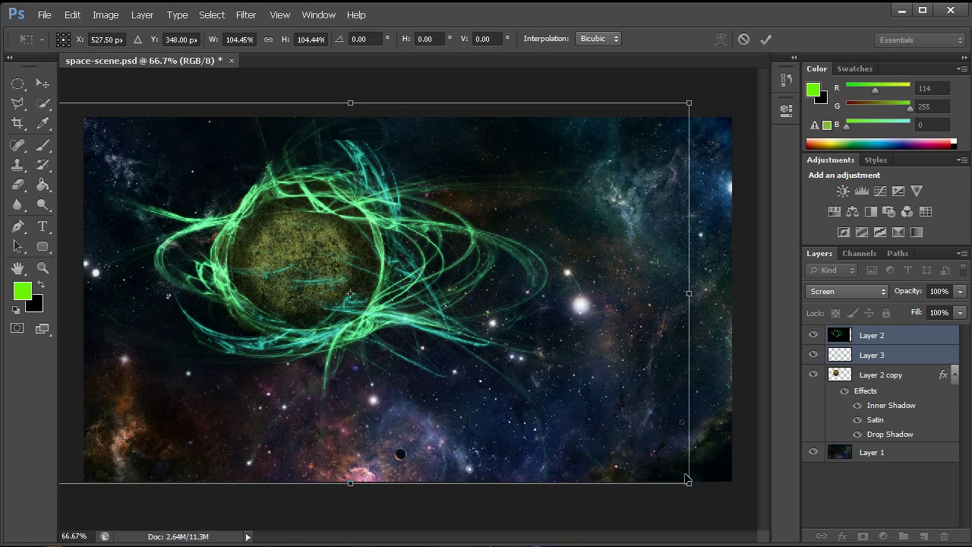
key("Return")
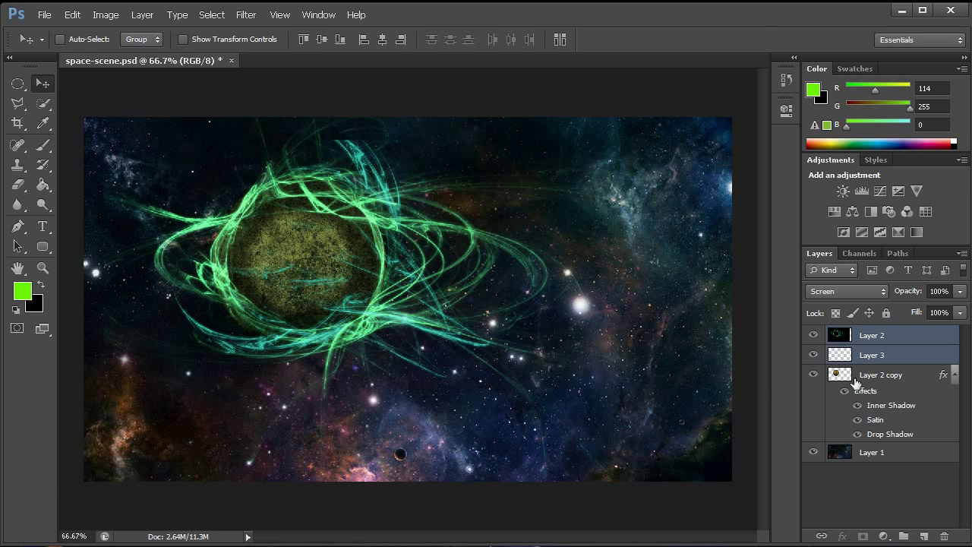
left_click(903, 377)
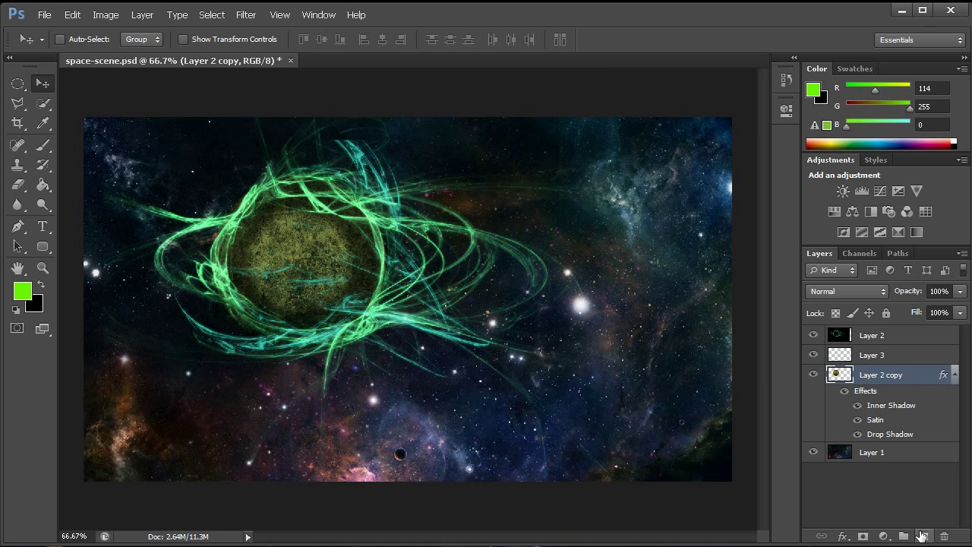
Fill a new Layer 4 above Layer 1 with black and set it to Soft Light.
left_click(920, 461)
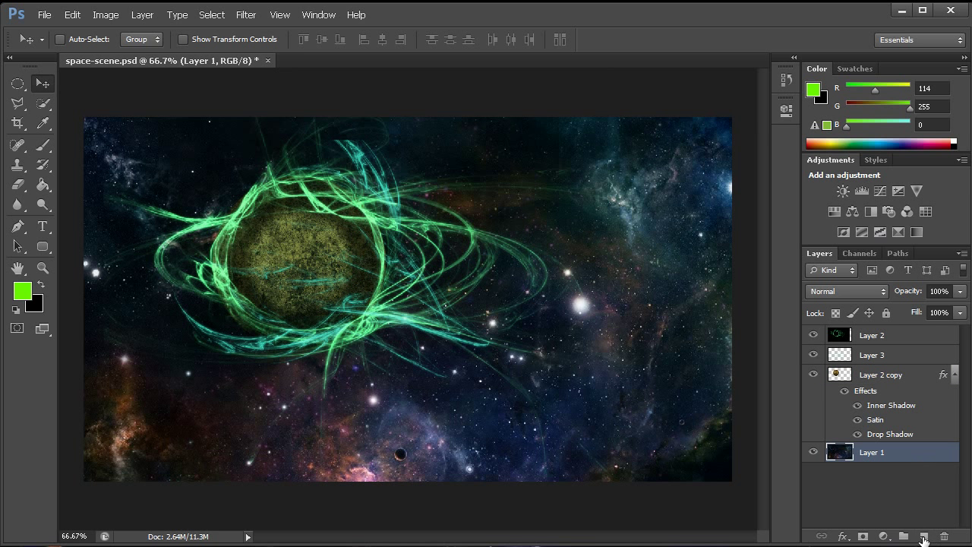
left_click(923, 536)
left_click(41, 284)
left_click(43, 184)
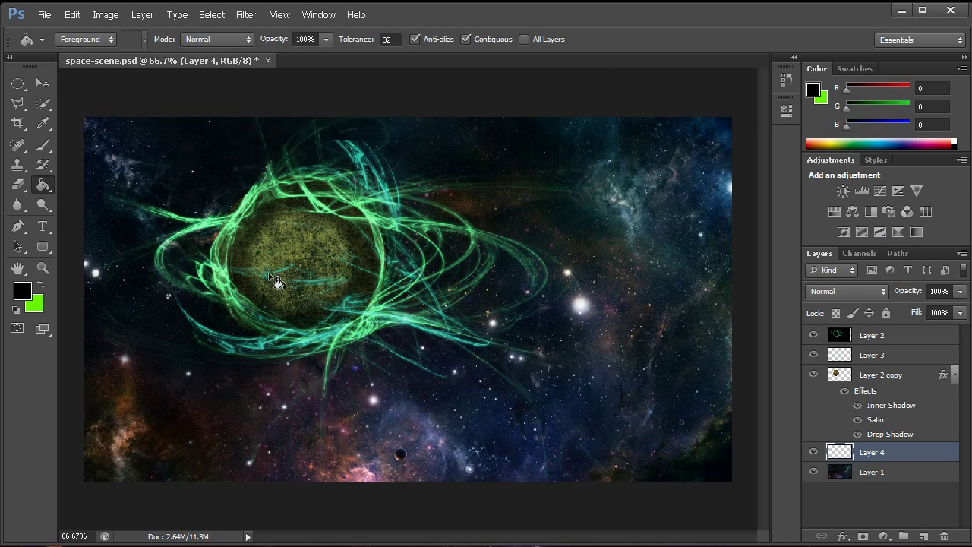
left_click(581, 325)
left_click(839, 291)
left_click(840, 291)
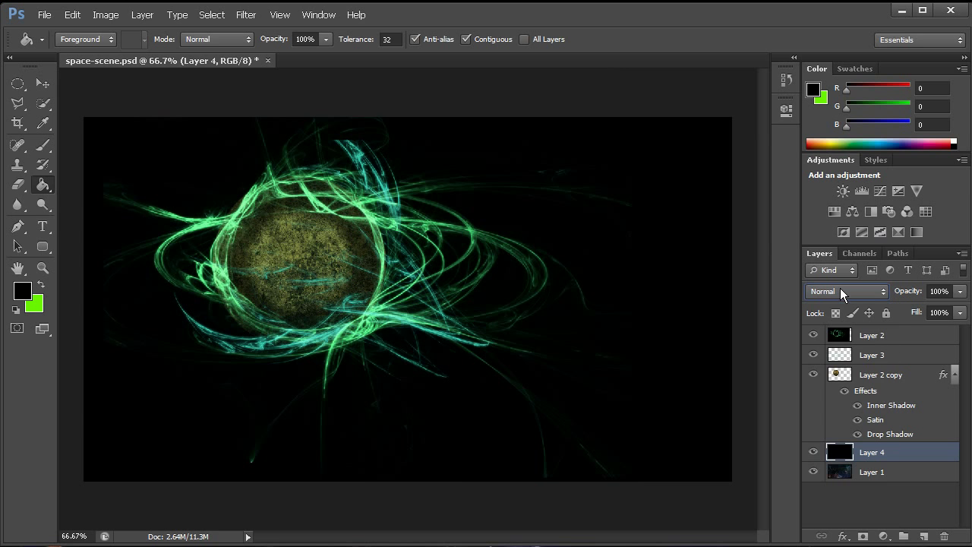
scroll(820, 291, "down", 3)
key("Down")
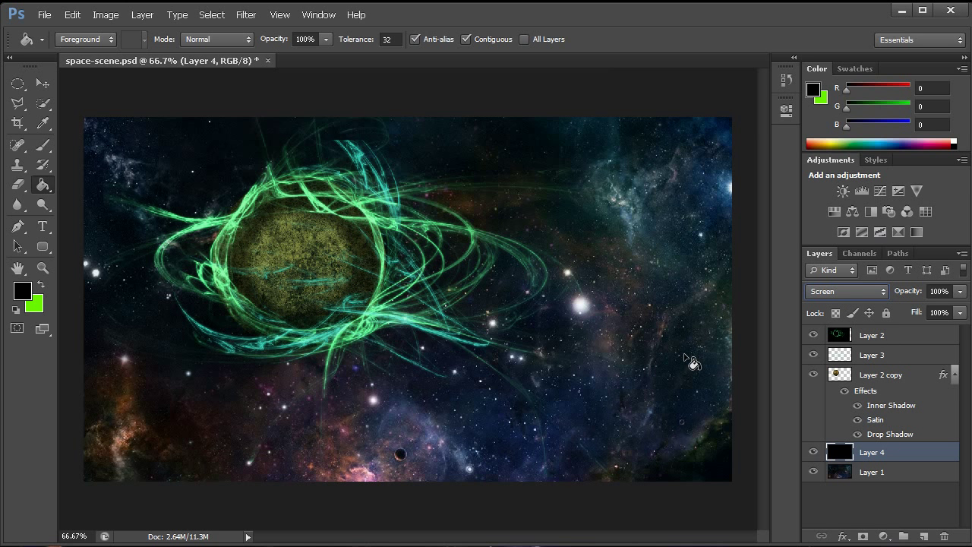
key("Down")
key("Down")
key("Down")
key("Down")
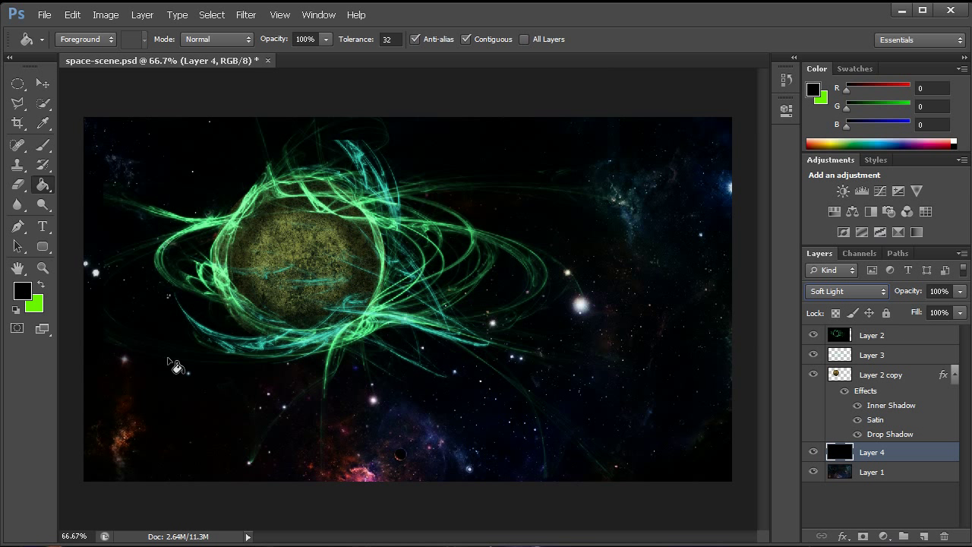
left_click(41, 228)
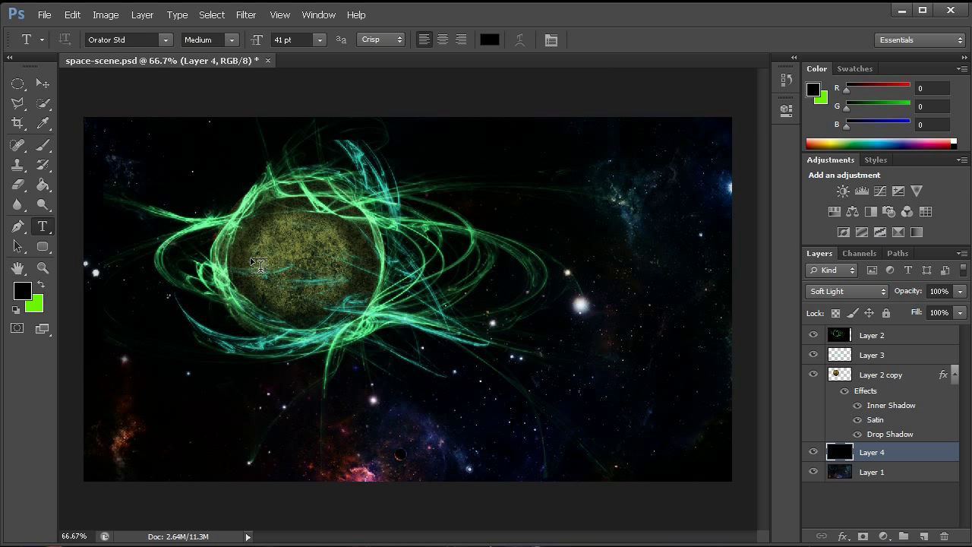
Type the text 'PixelForLife.com' below the planet.
key("alt")
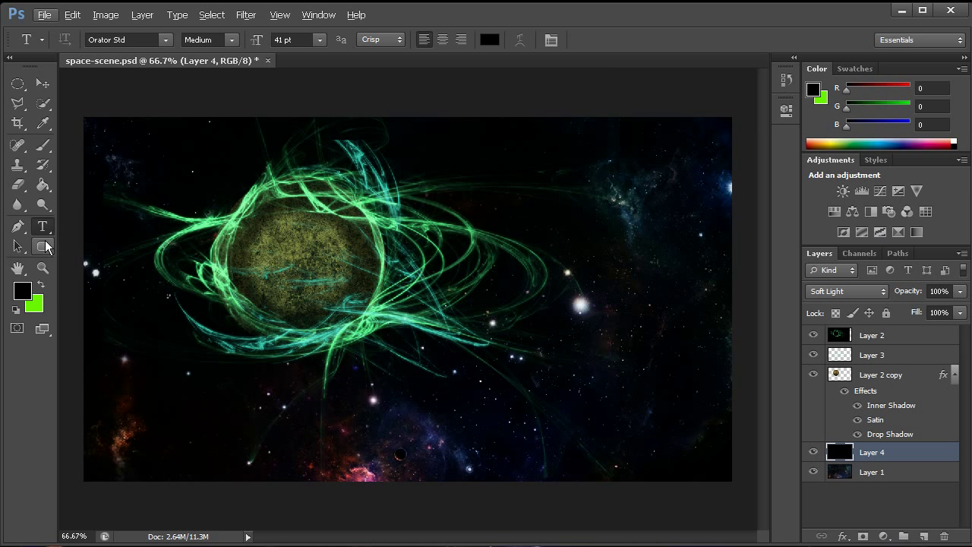
left_click(40, 287)
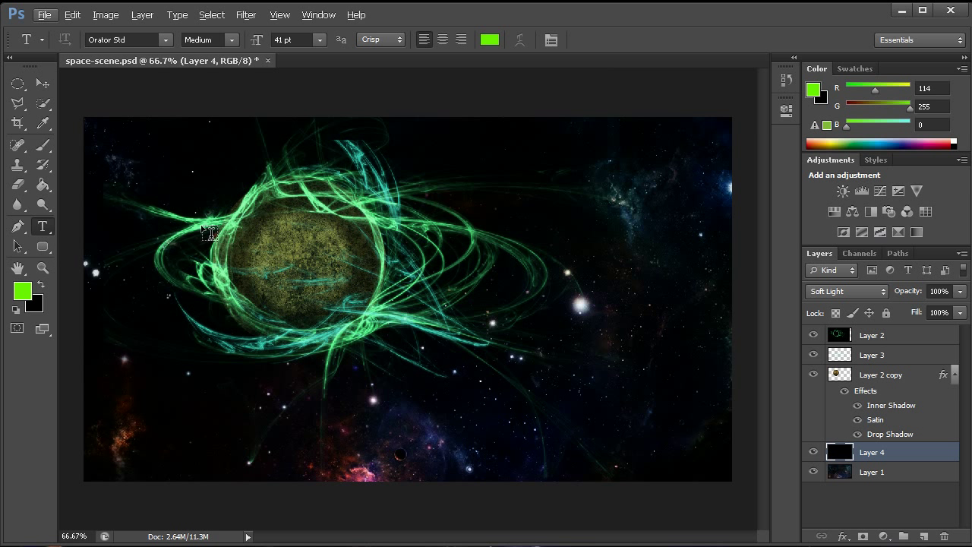
left_click(395, 384)
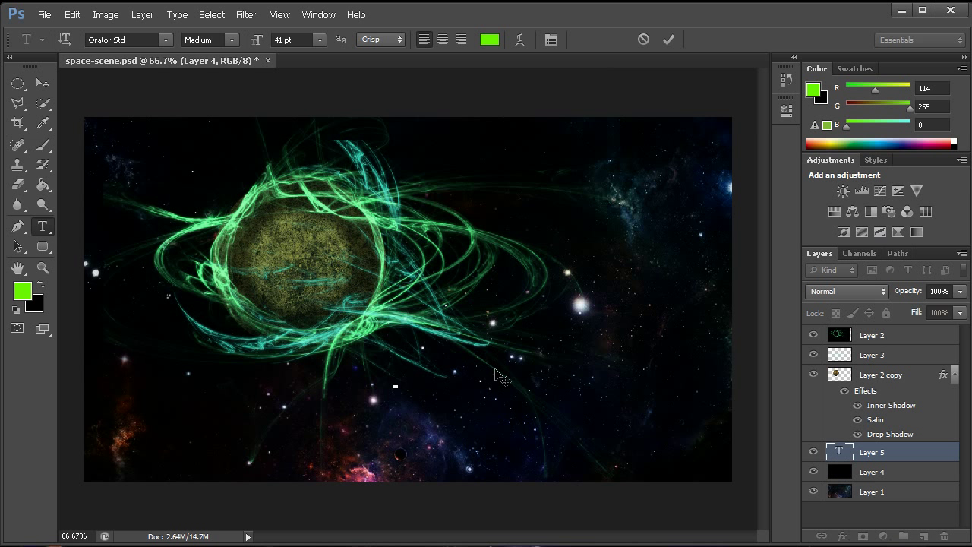
type("PIxelFormi")
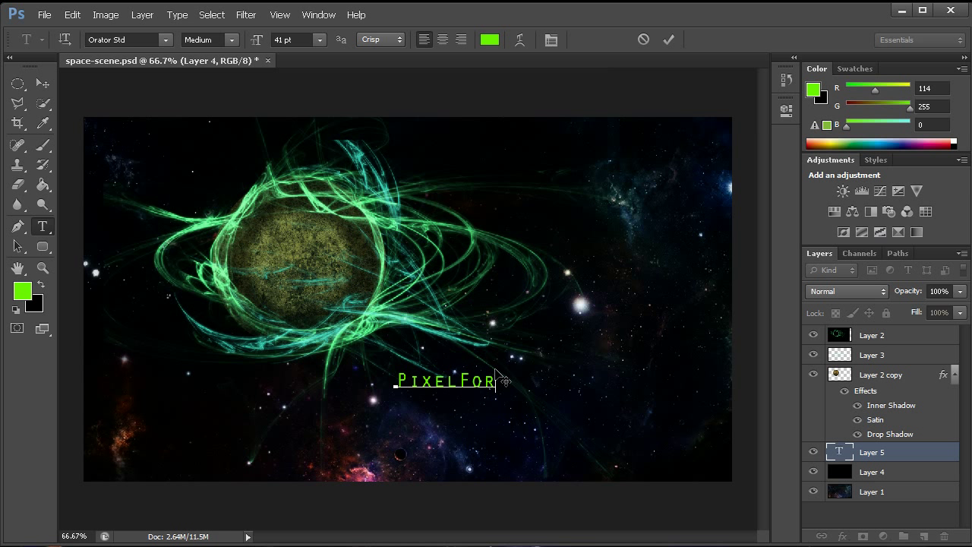
type("fe.com")
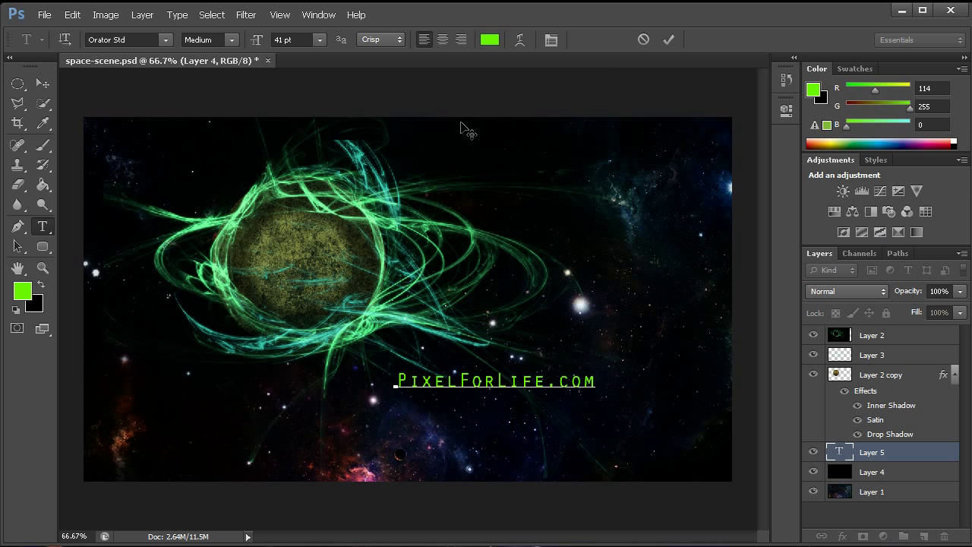
Colour the whole text light mint green 99ffb2, sampled from the swirls, and commit it.
left_click(488, 40)
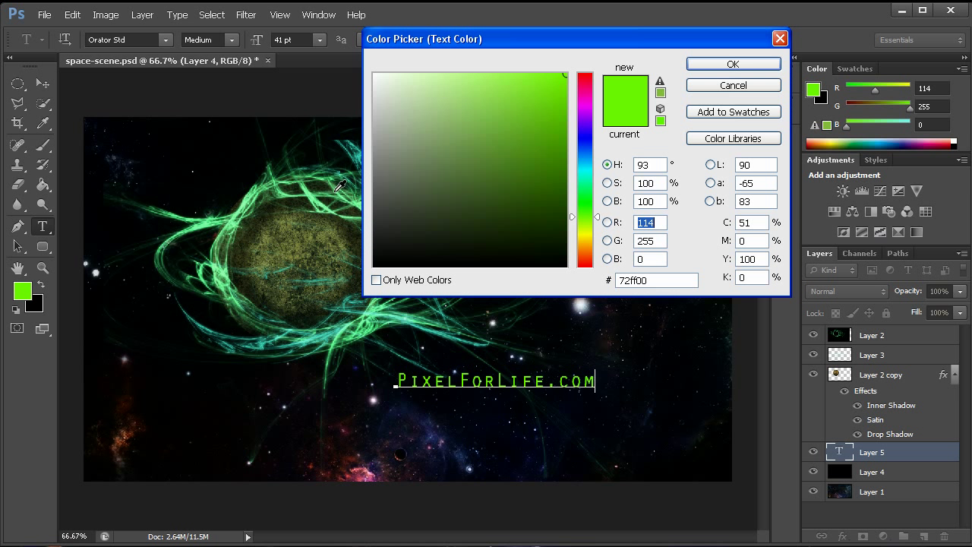
left_click(244, 202)
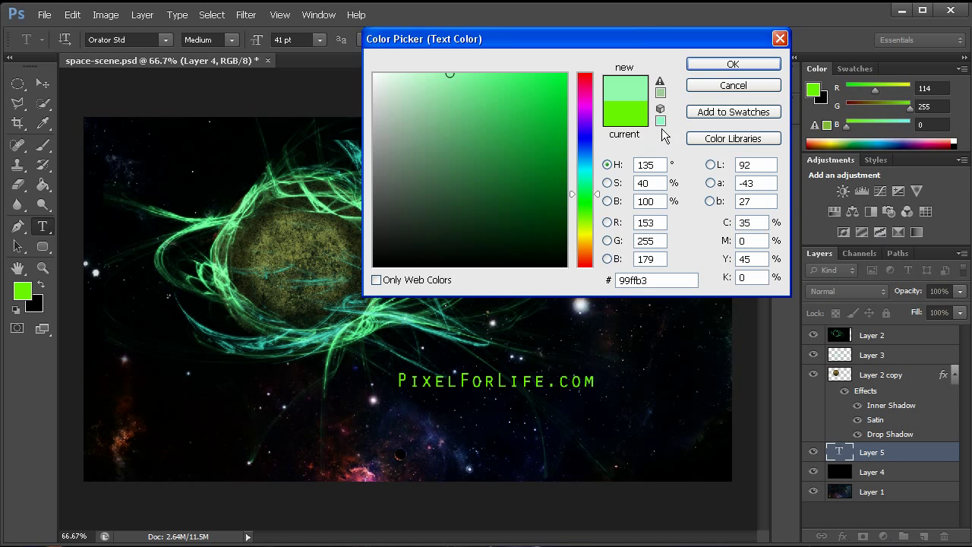
left_click(709, 64)
key("ctrl+a")
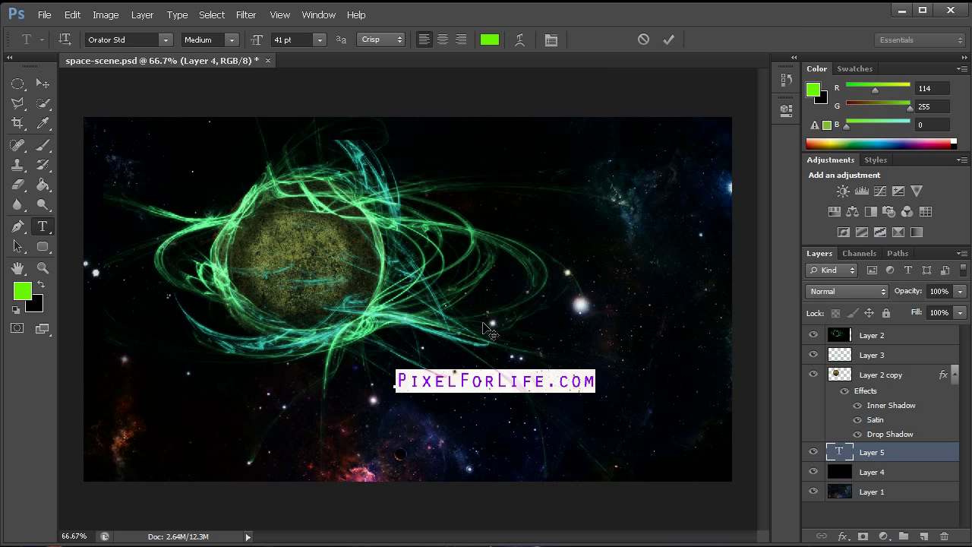
left_click(487, 40)
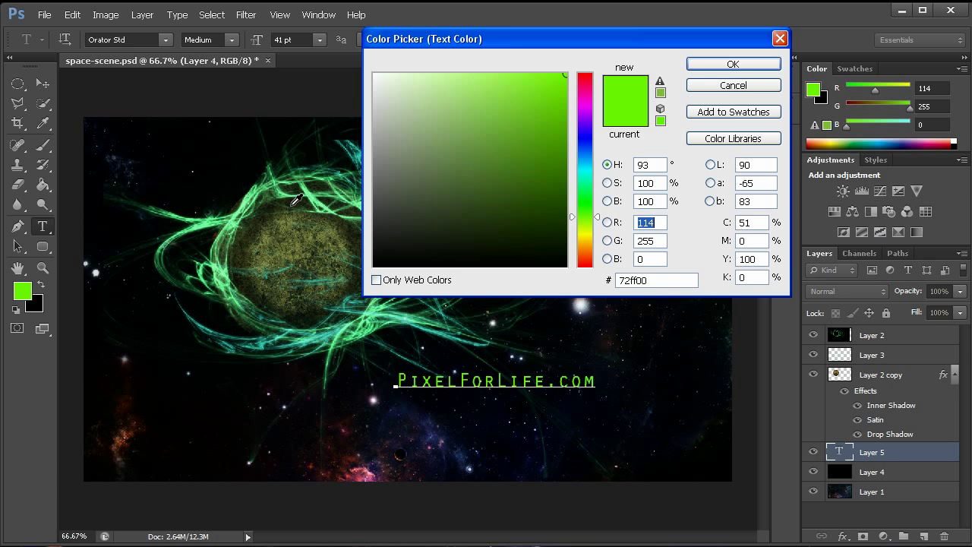
left_click(245, 205)
left_click(753, 64)
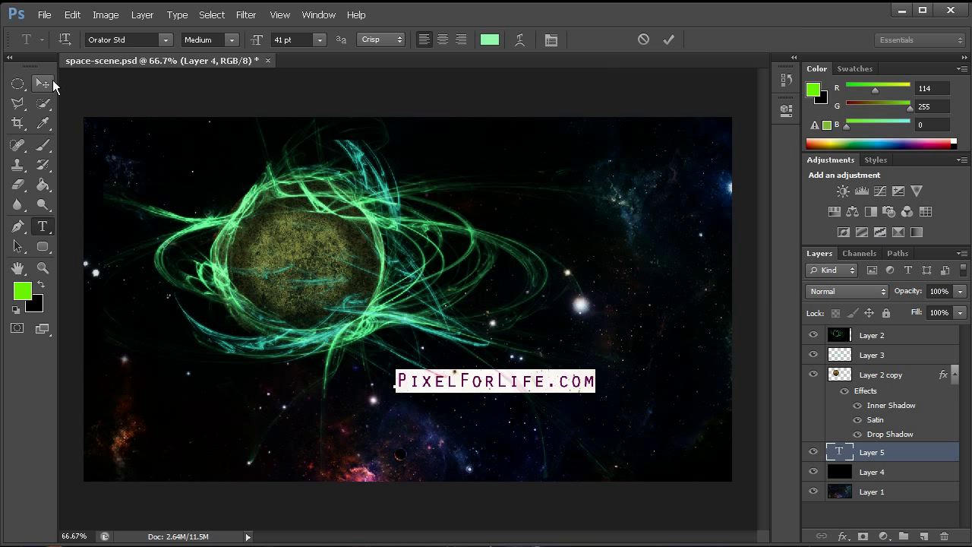
key("ctrl+Return")
Nudge the text up and right and duplicate the PixelForLife.com layer.
key("v")
left_click_drag(482, 270, 494, 252)
left_click_drag(923, 454, 924, 533)
Rasterize the original text layer and apply a 58 px Motion Blur to it.
left_click(896, 470)
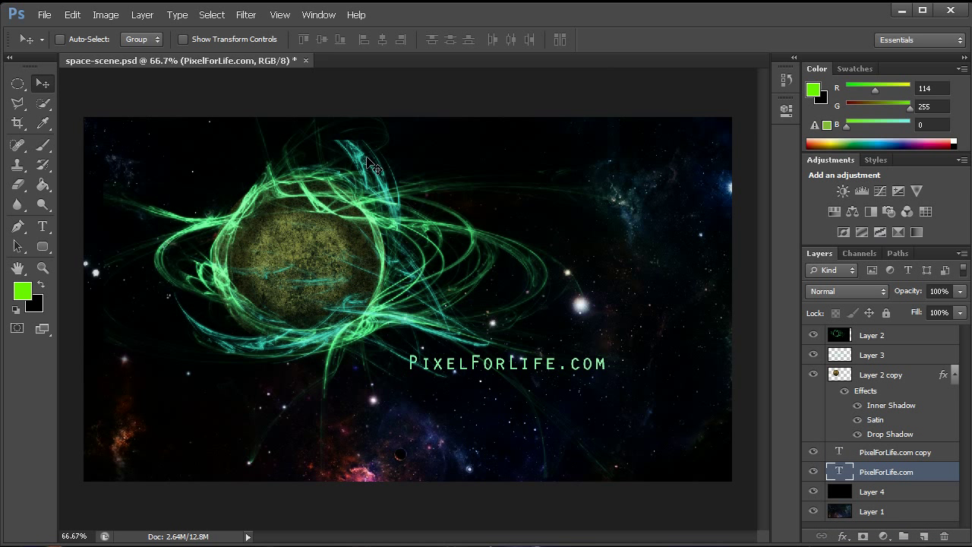
left_click(245, 17)
mouse_move(278, 154)
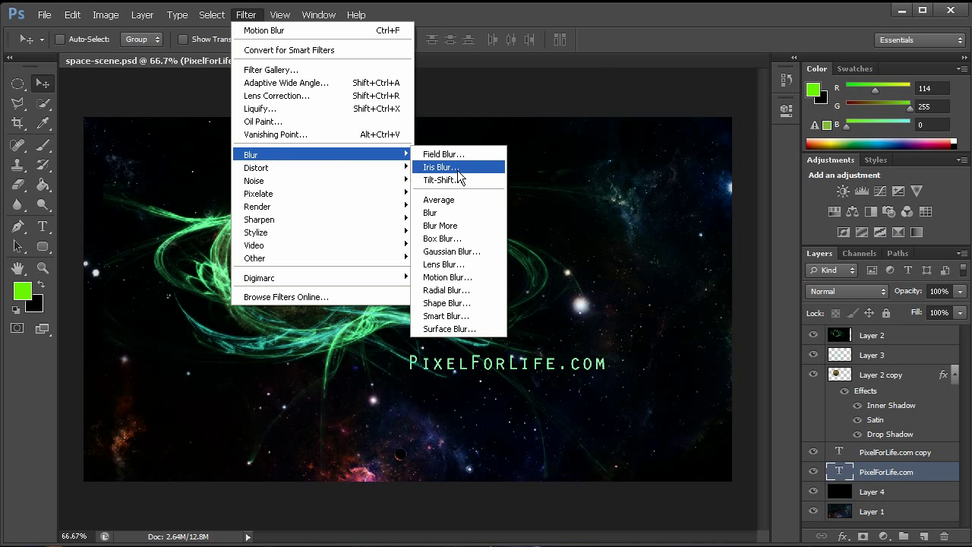
left_click(448, 278)
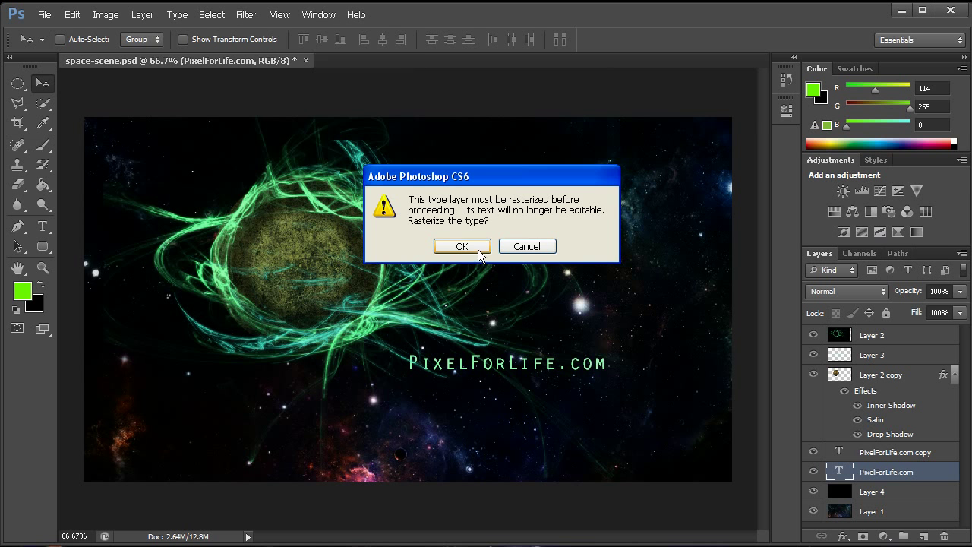
left_click(462, 245)
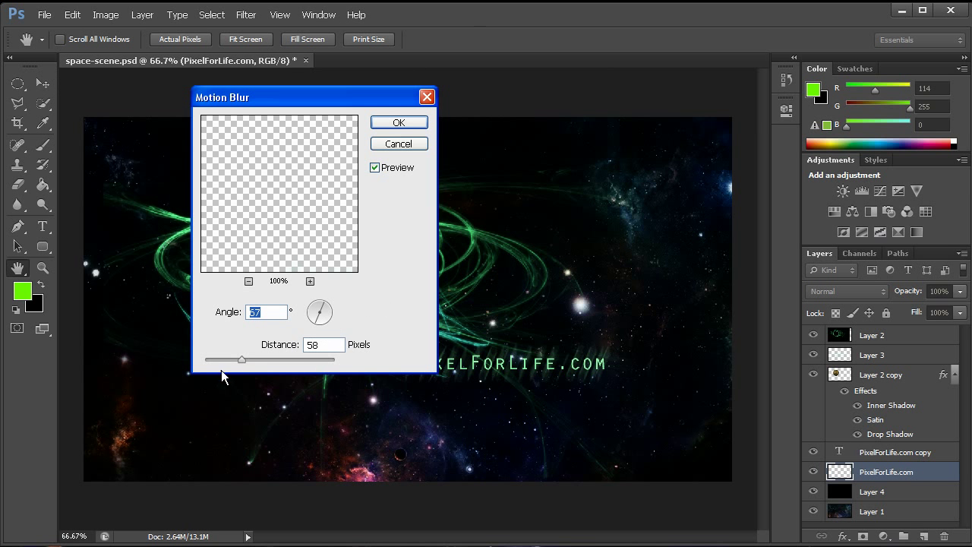
left_click(398, 122)
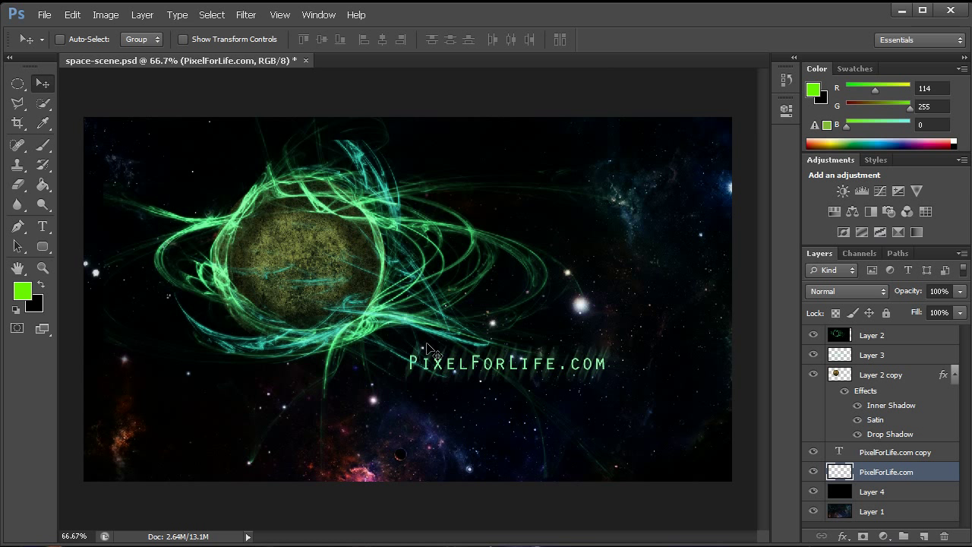